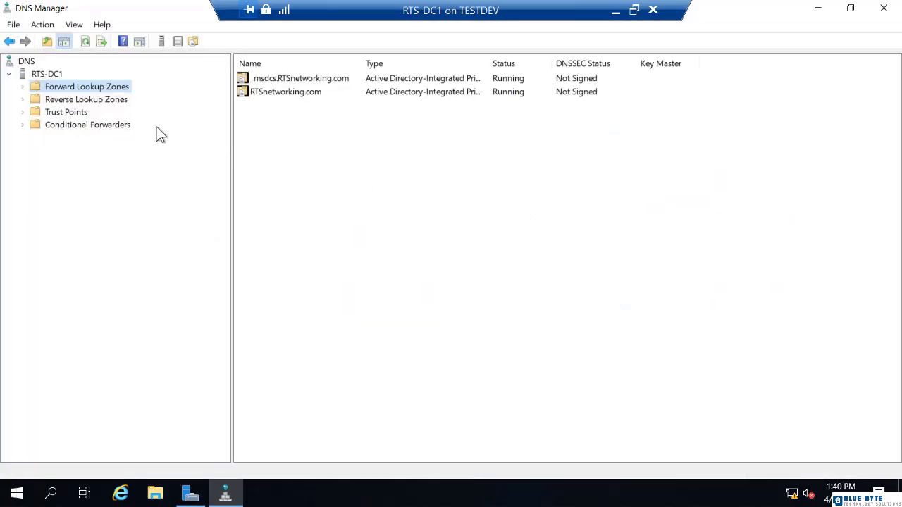
- Start the New Zone Wizard for forward lookup zones and choose a primary zone type
click(23, 86)
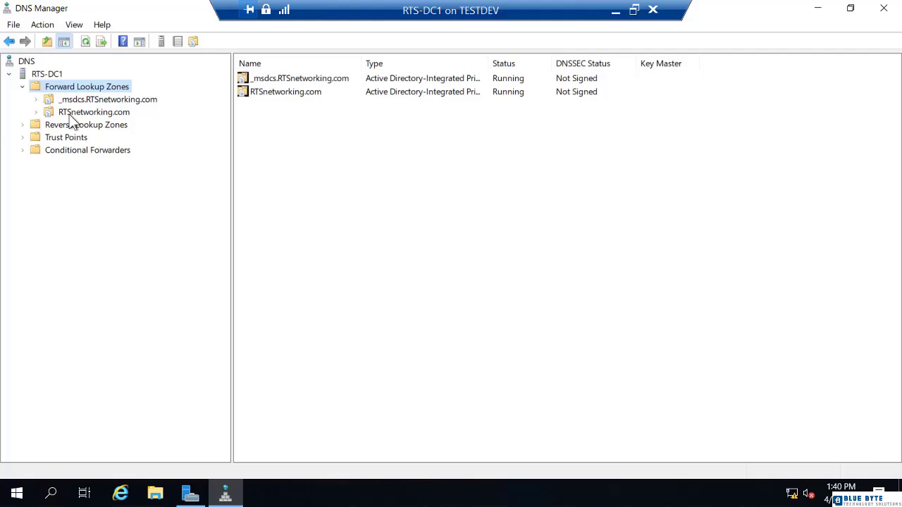
right_click(76, 91)
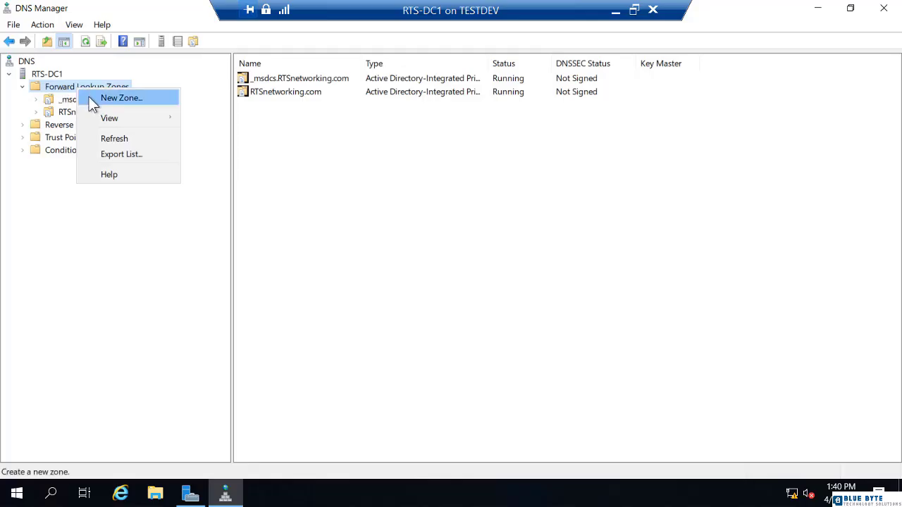
click(91, 98)
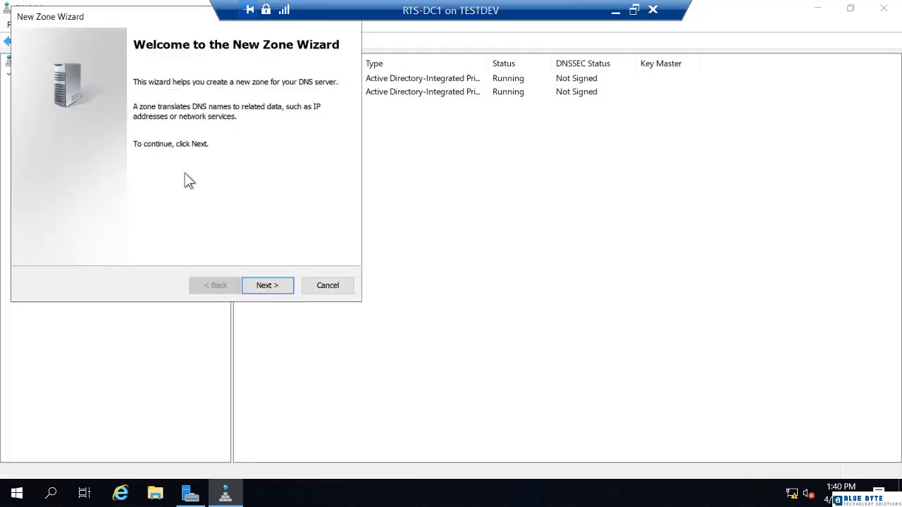
click(265, 289)
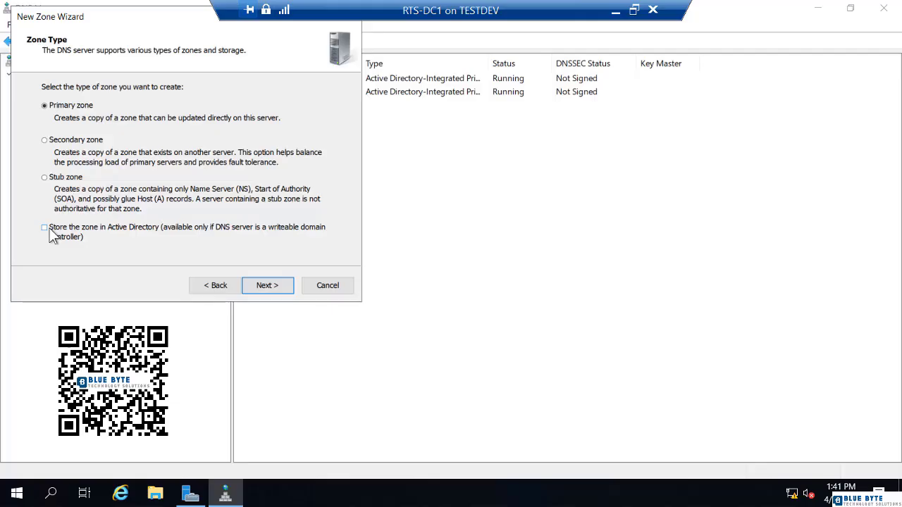
click(265, 285)
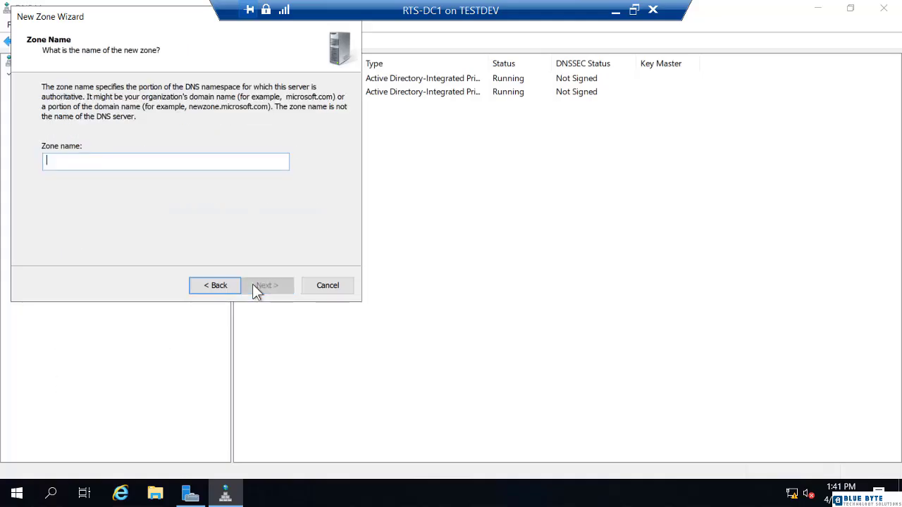
- Name the new zone Atlantis.Local and continue
text(A)
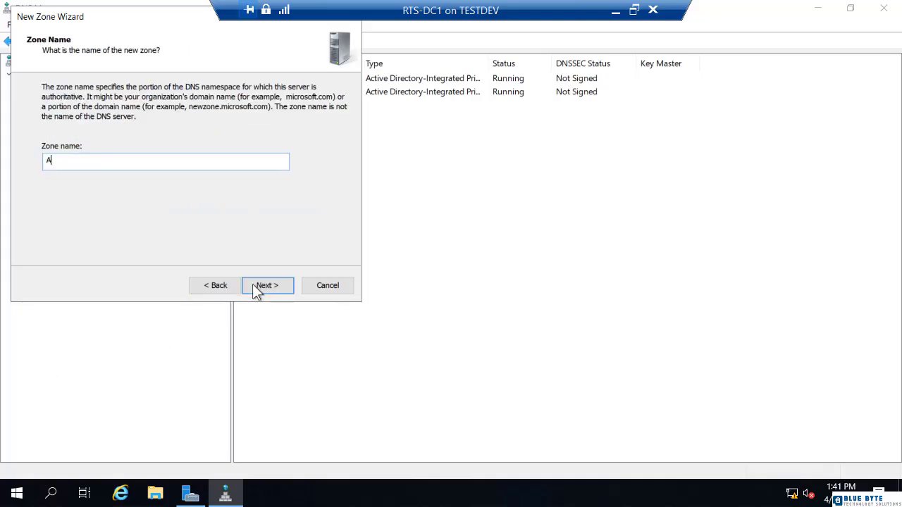
text(tlantis.Local)
click(267, 285)
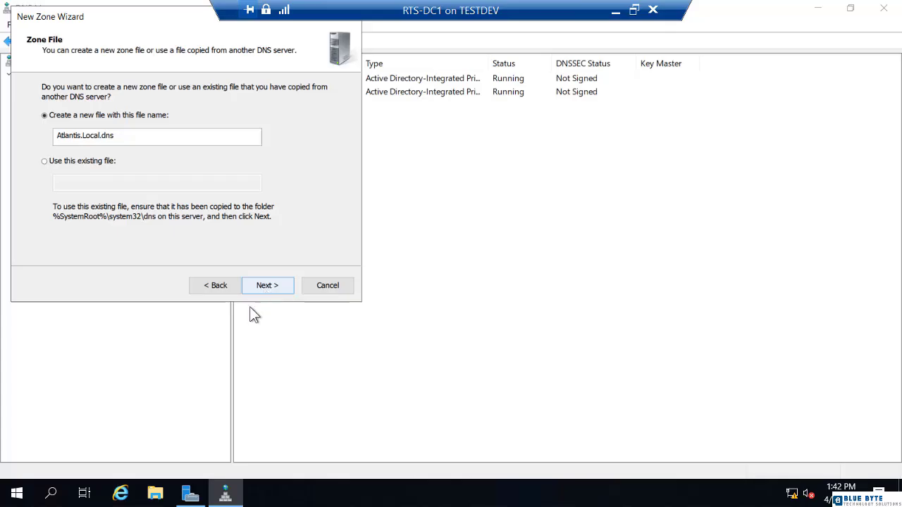
- Browse to the C:\Windows\System32\dns folder in File Explorer to examine the existing zone files
click(155, 493)
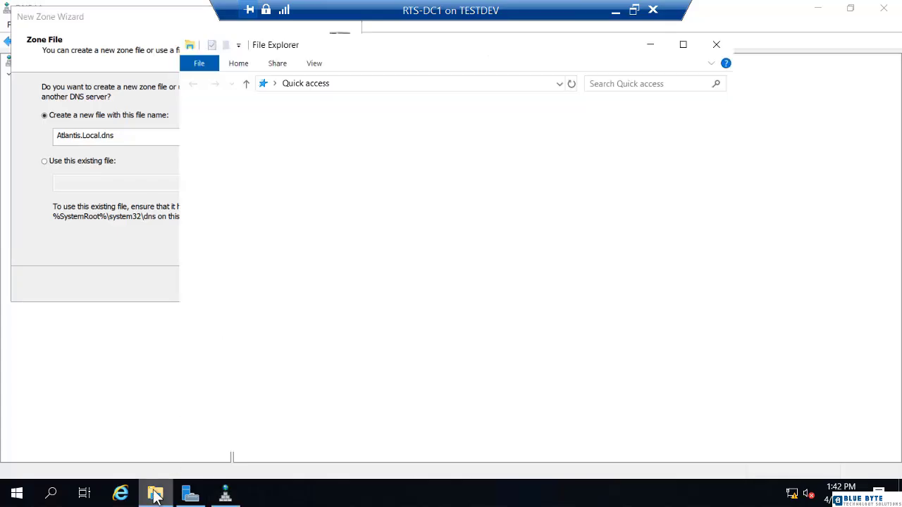
click(217, 209)
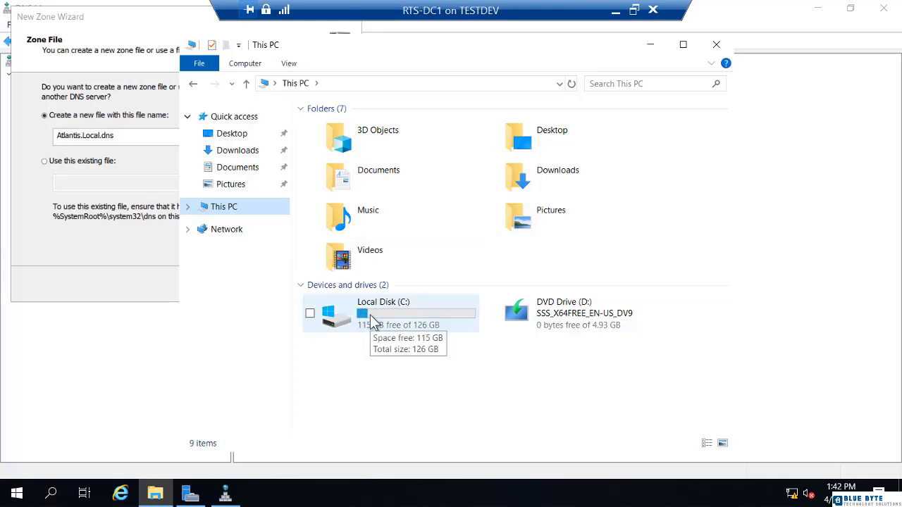
double_click(373, 322)
click(346, 190)
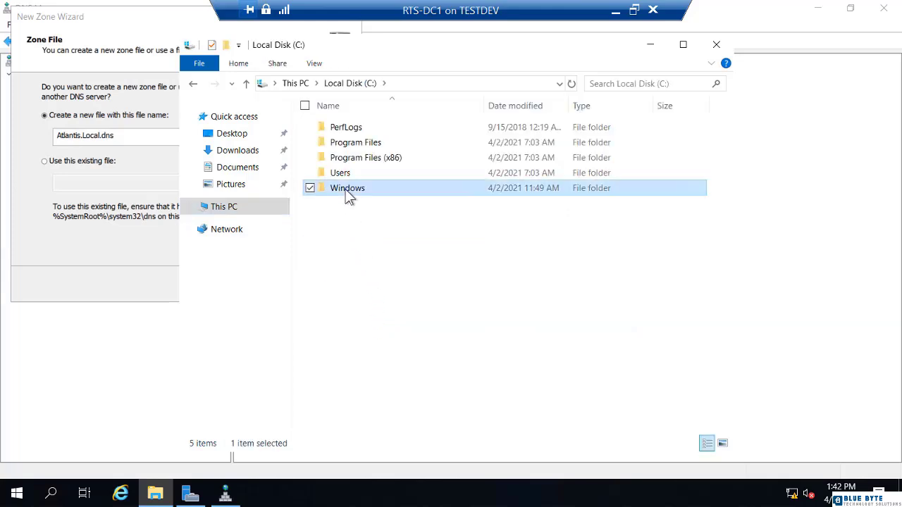
double_click(345, 188)
key(s)
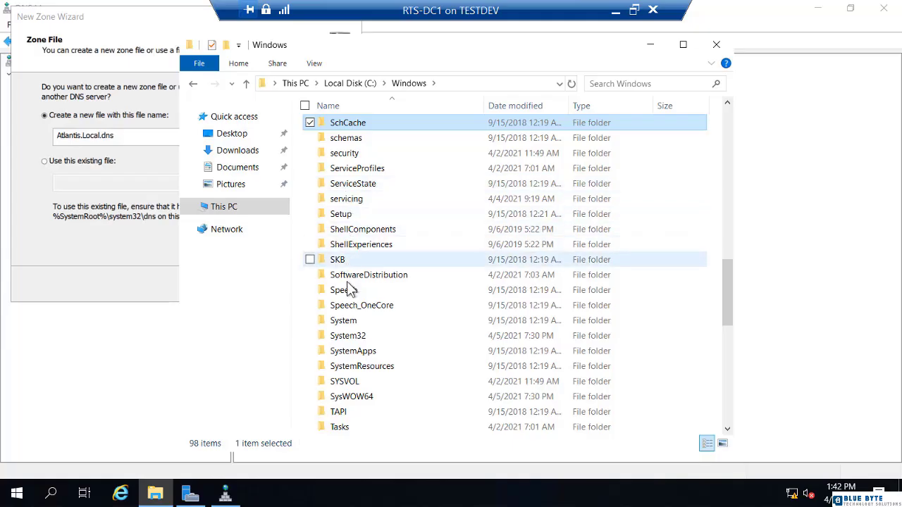
double_click(349, 339)
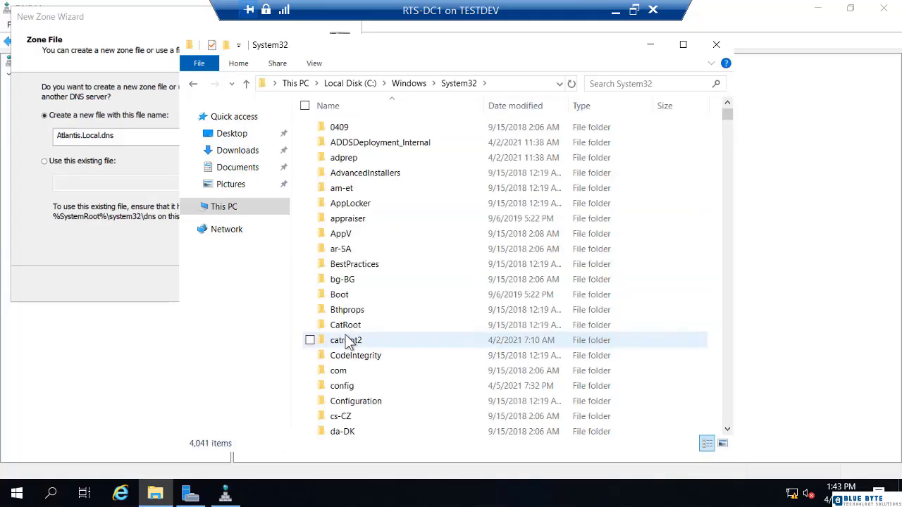
key(d)
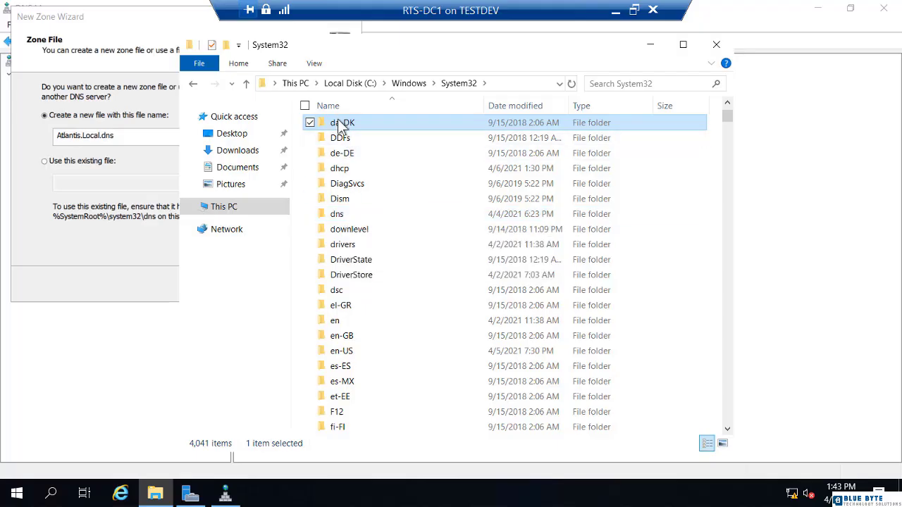
double_click(352, 215)
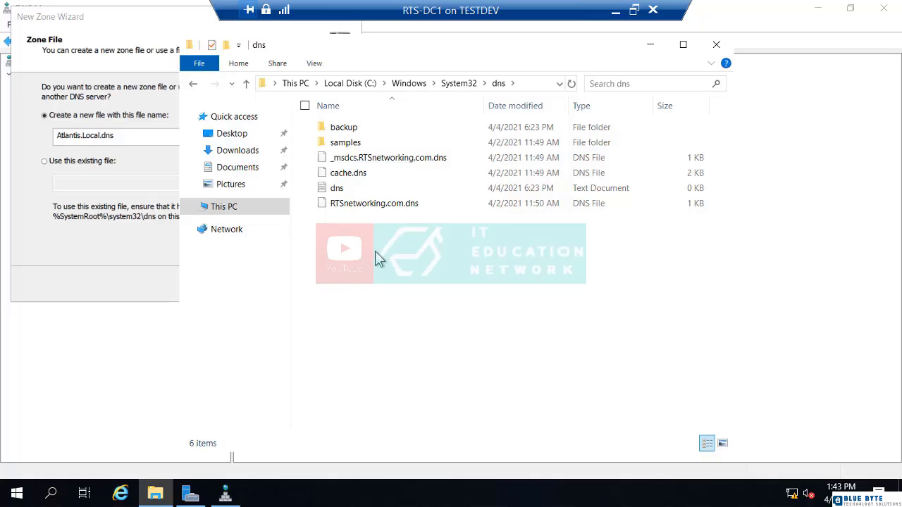
click(111, 238)
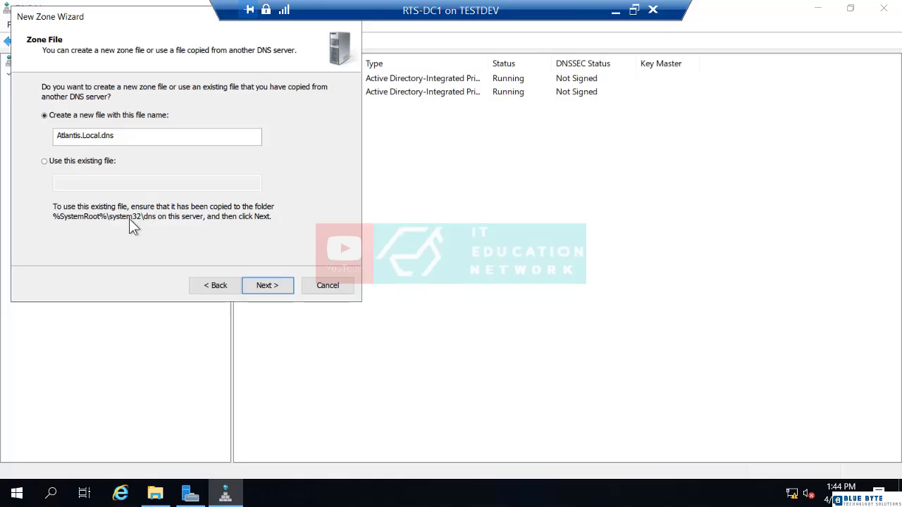
- Keep creating a new zone file named Atlantis.Local.dns and continue to the dynamic update settings
click(69, 159)
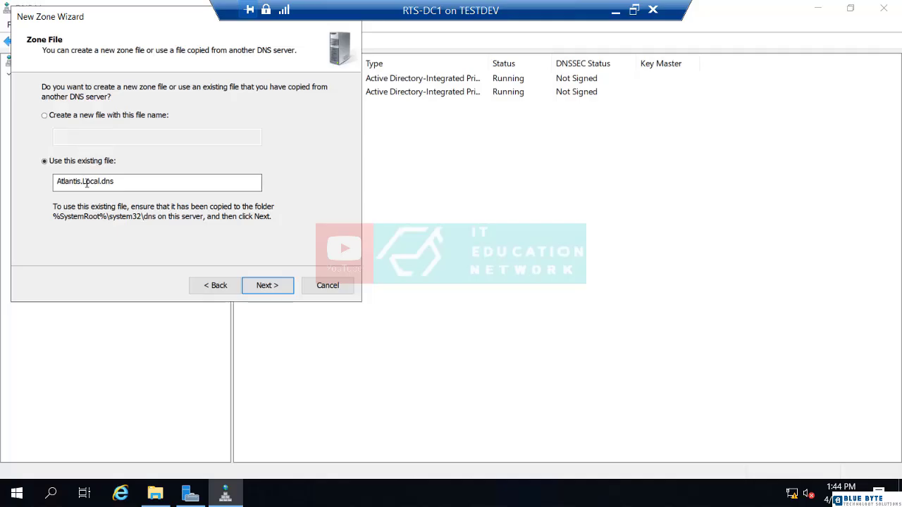
click(50, 115)
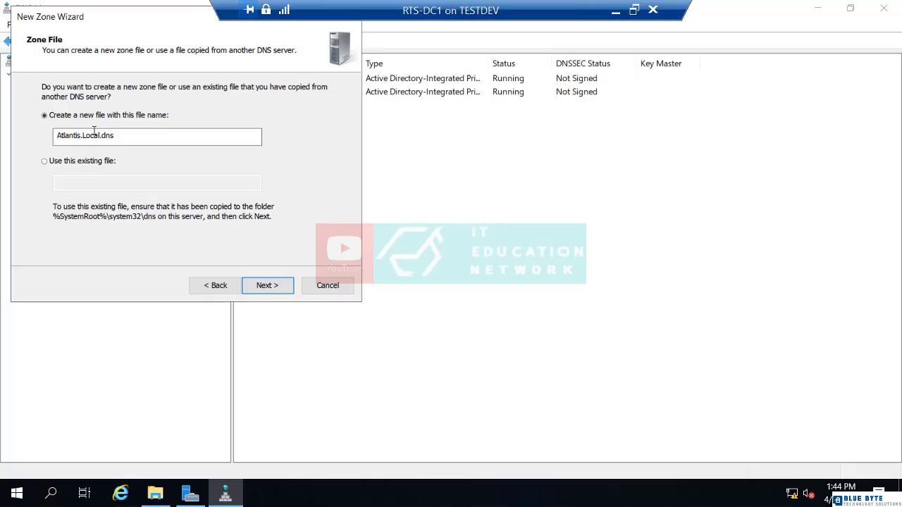
click(266, 286)
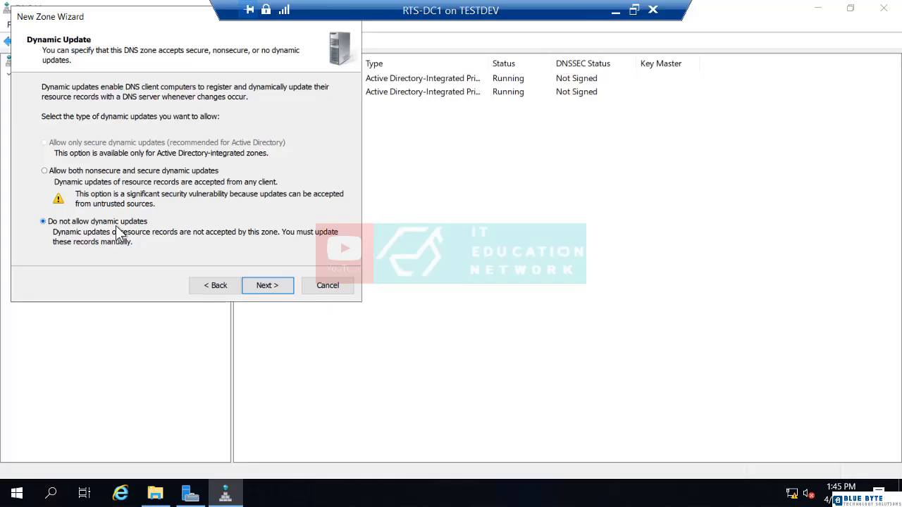
- Set the zone to not allow dynamic updates and finish creating the Atlantis.Local zone
click(48, 171)
click(70, 223)
click(275, 288)
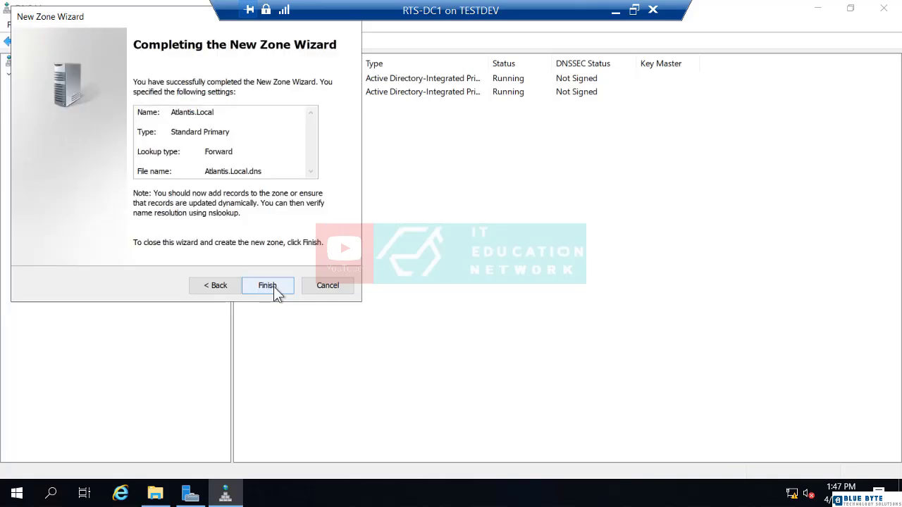
click(275, 290)
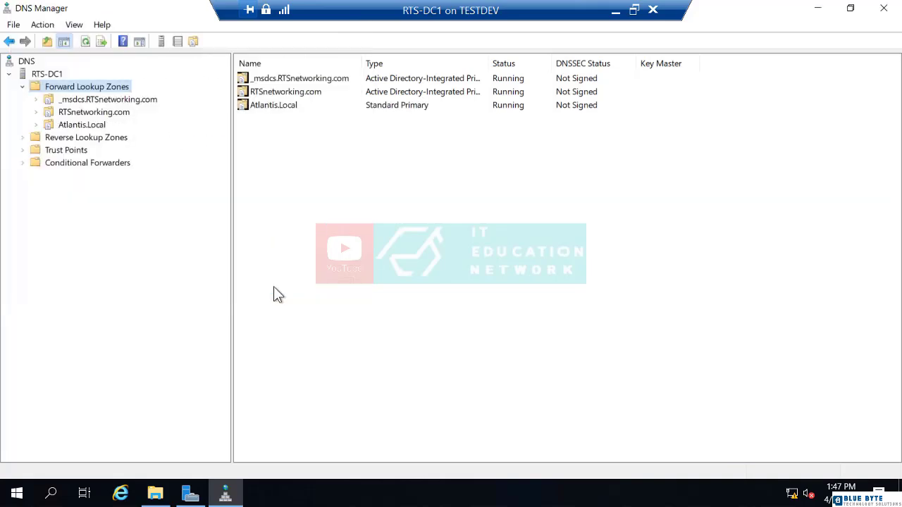
- Open the Atlantis.Local zone and check its new zone file in the dns folder
click(97, 127)
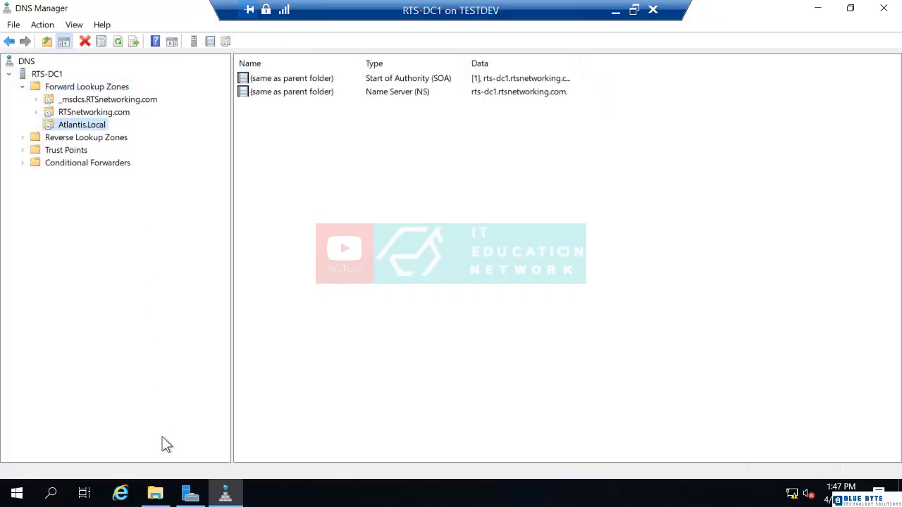
click(155, 493)
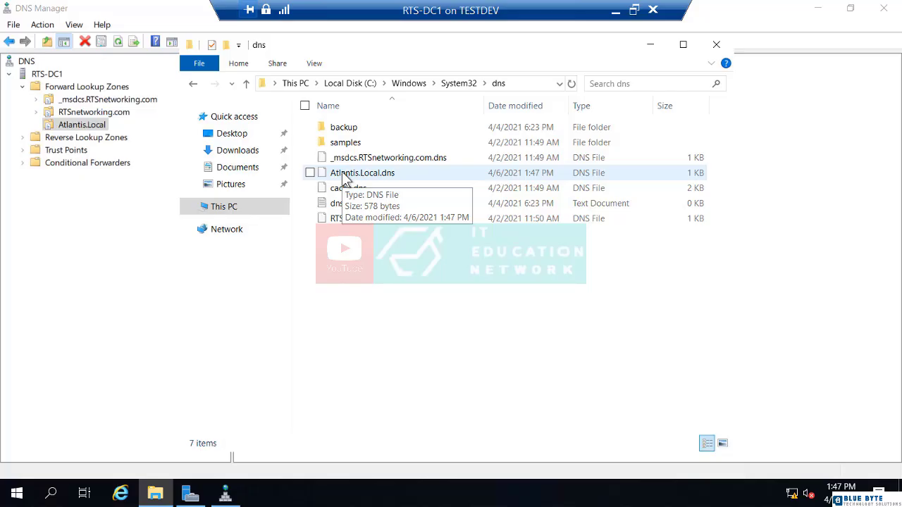
click(83, 264)
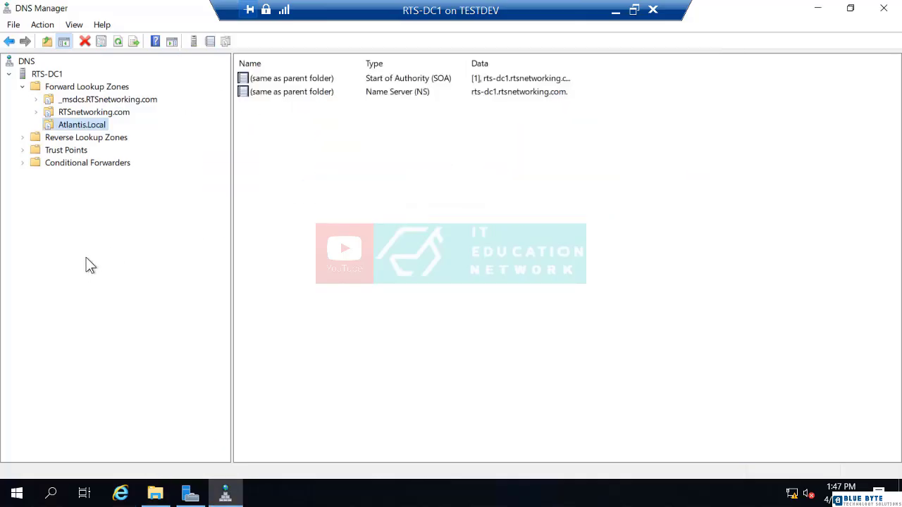
- Add a host (A) record named RTS-PC1 with IP address 192.168.1.205 to the Atlantis.Local zone
right_click(97, 129)
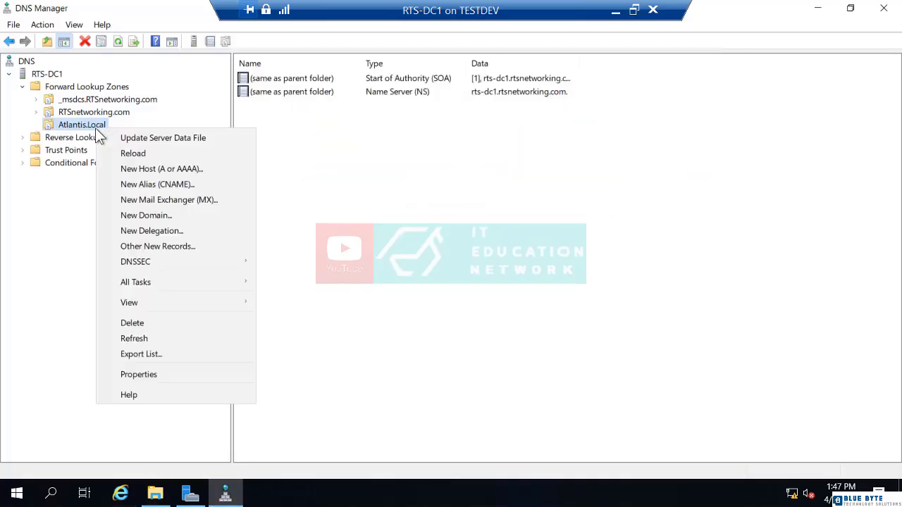
click(155, 169)
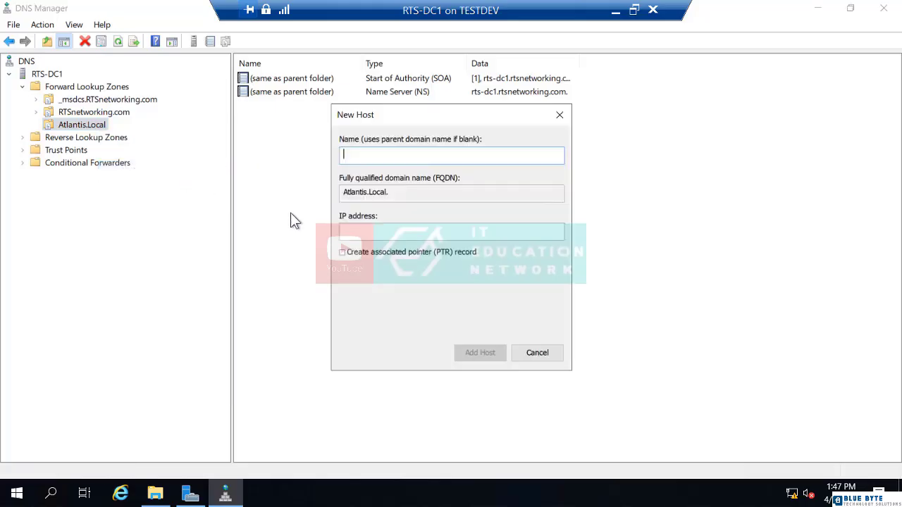
text(RTS-PC1)
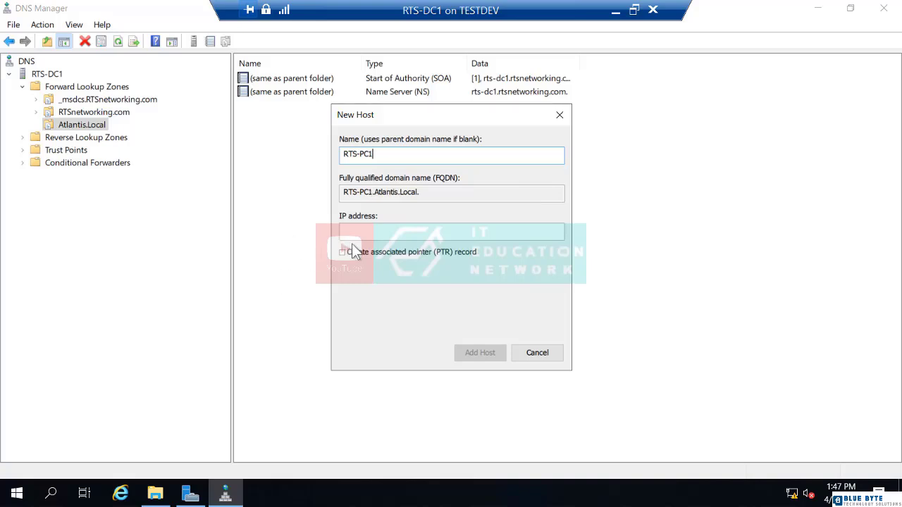
click(371, 235)
text(192.16)
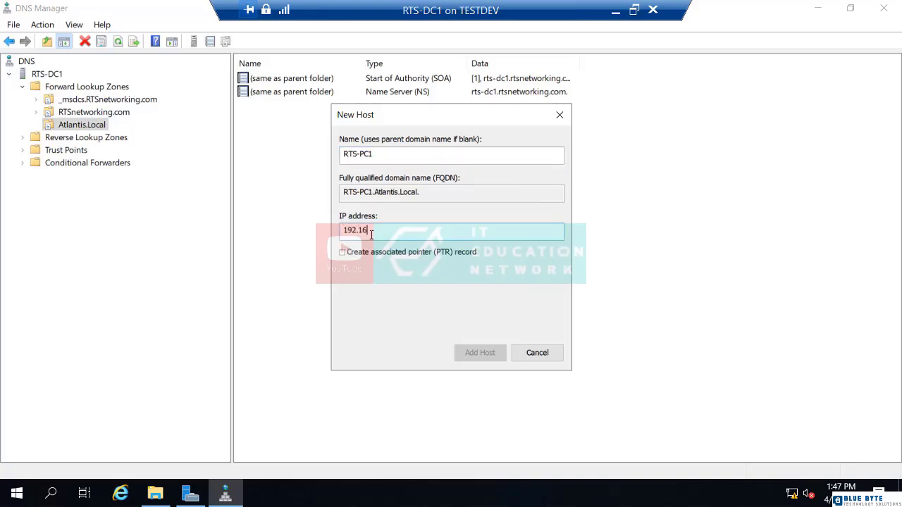
text(8.1.205)
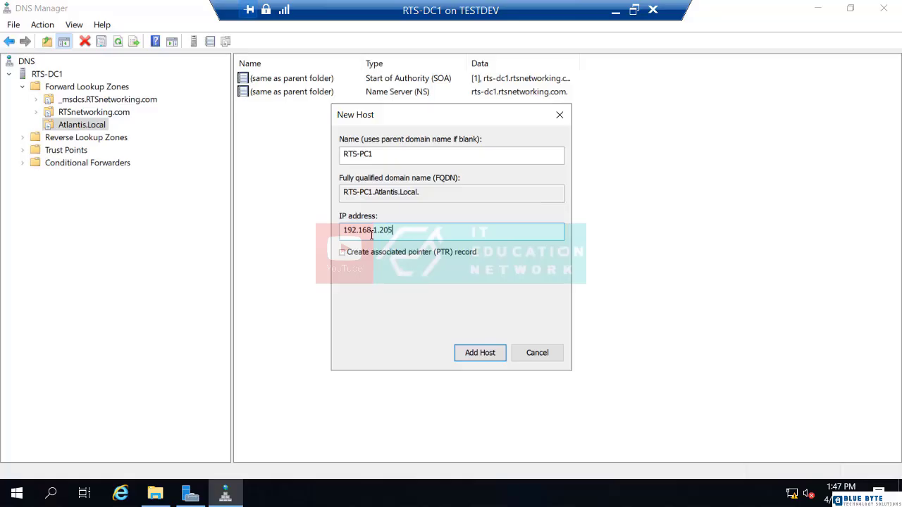
click(479, 352)
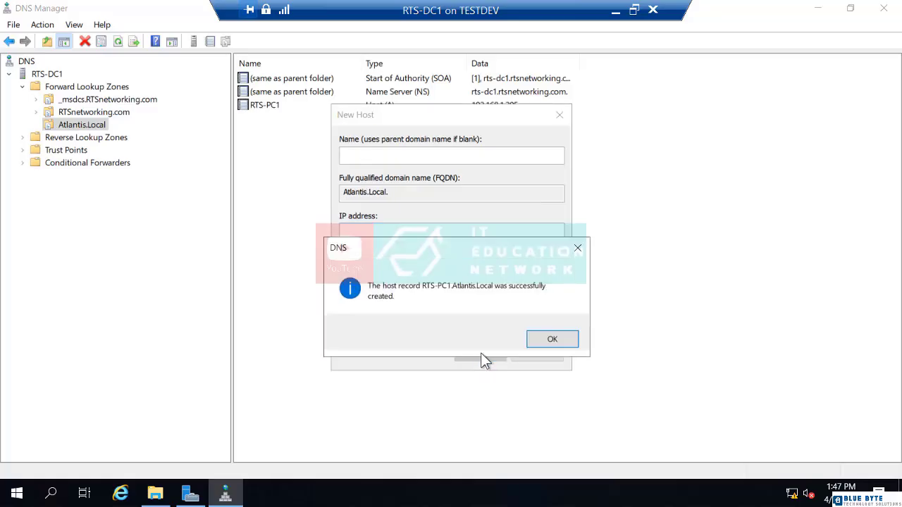
click(543, 338)
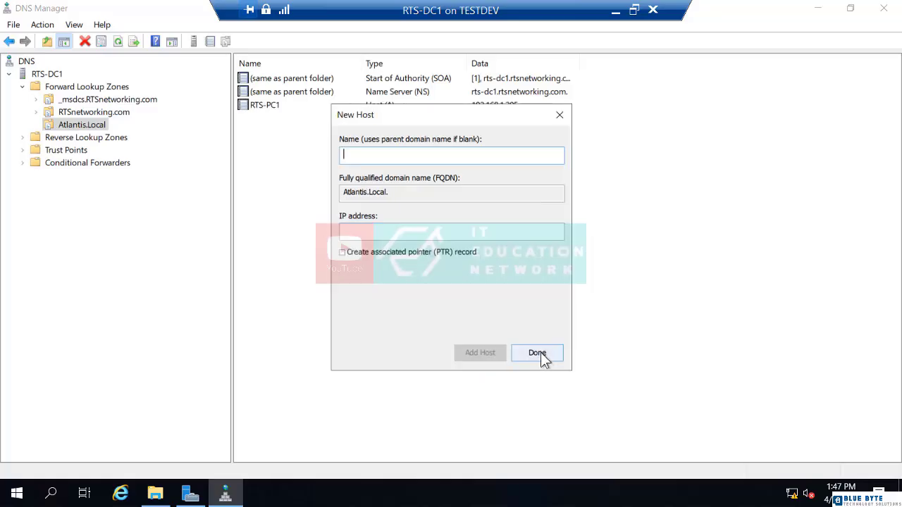
click(537, 352)
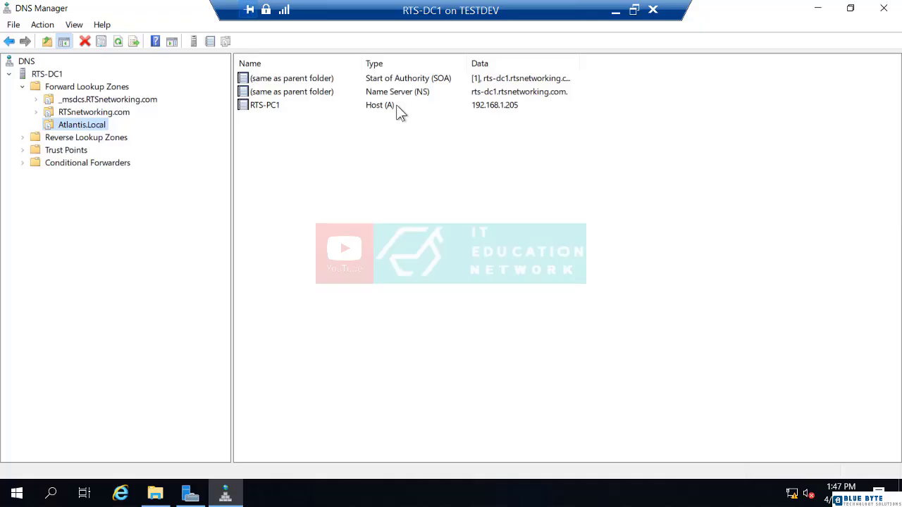
- Open the Atlantis.Local.dns zone file in Notepad to view its contents
click(155, 493)
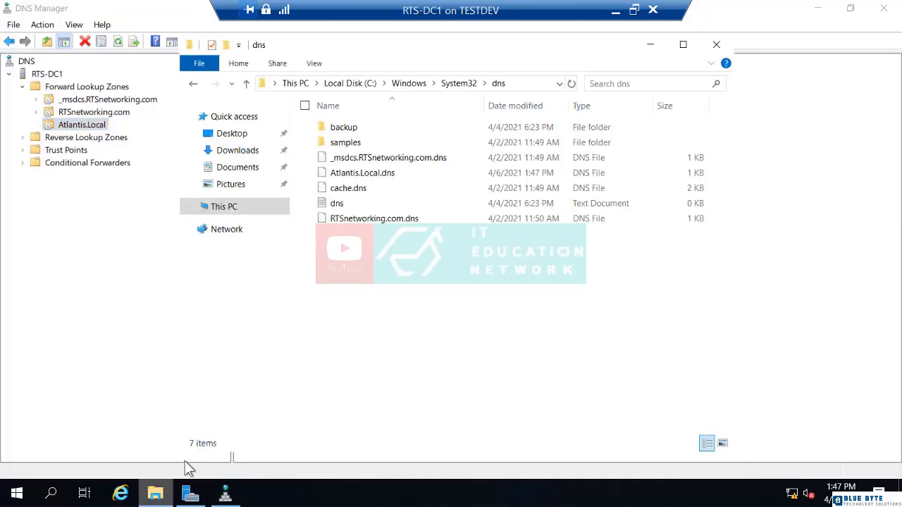
double_click(356, 178)
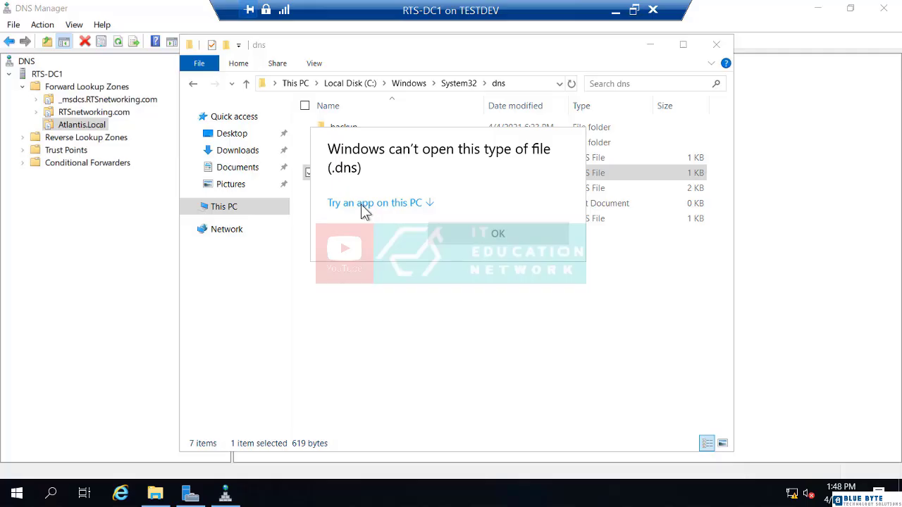
click(361, 204)
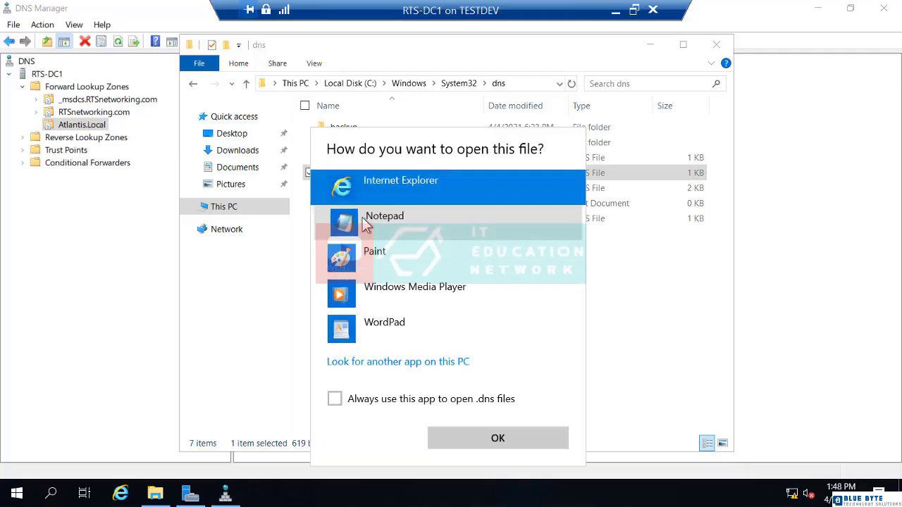
click(365, 223)
click(467, 437)
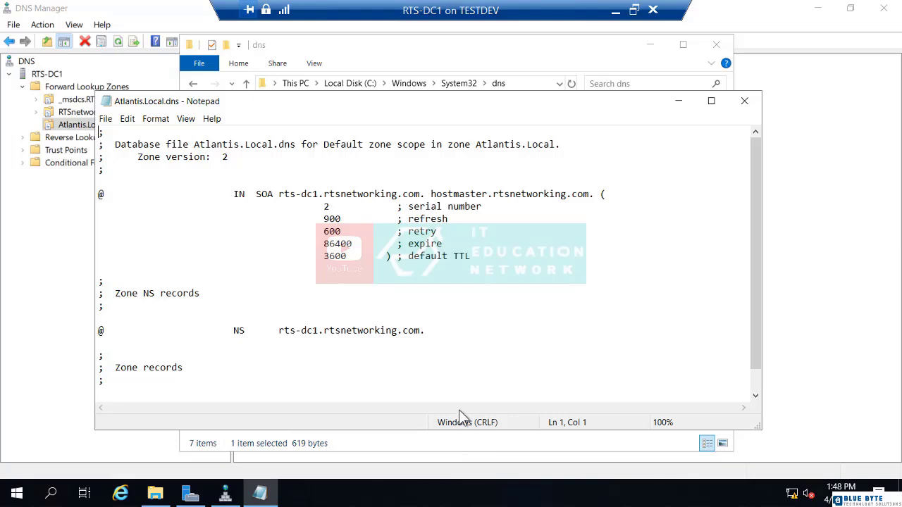
- Scroll through the zone file to the host record, then close Notepad and the dns folder
scroll(421, 351, down, 1)
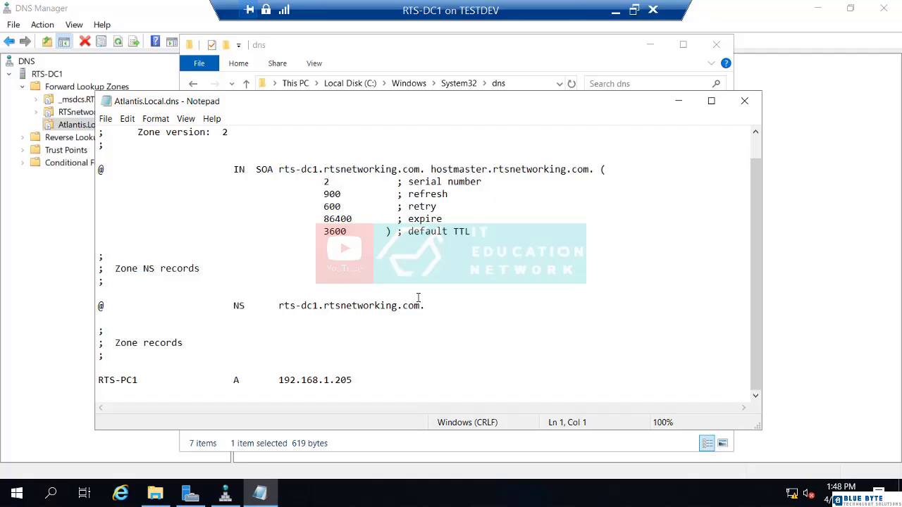
click(745, 102)
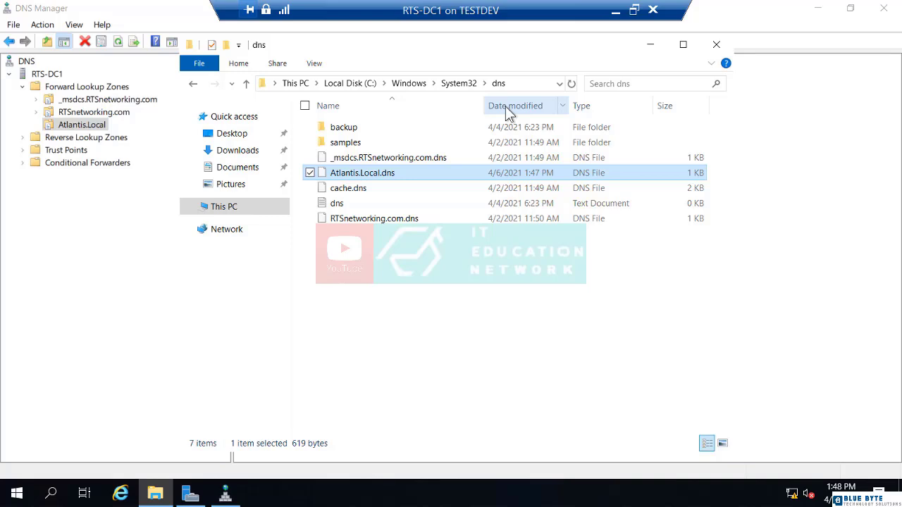
click(716, 46)
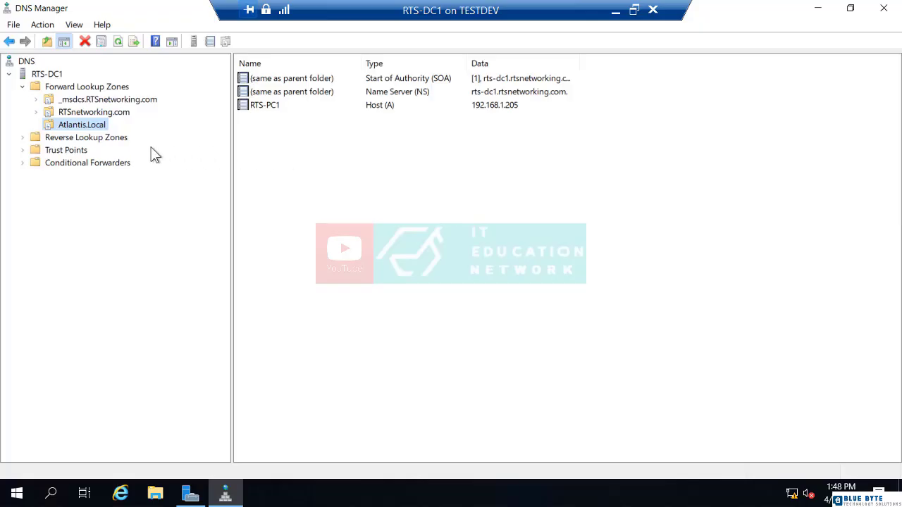
- Open the Atlantis.Local zone properties and review the zone transfer options and the listed name servers
right_click(89, 129)
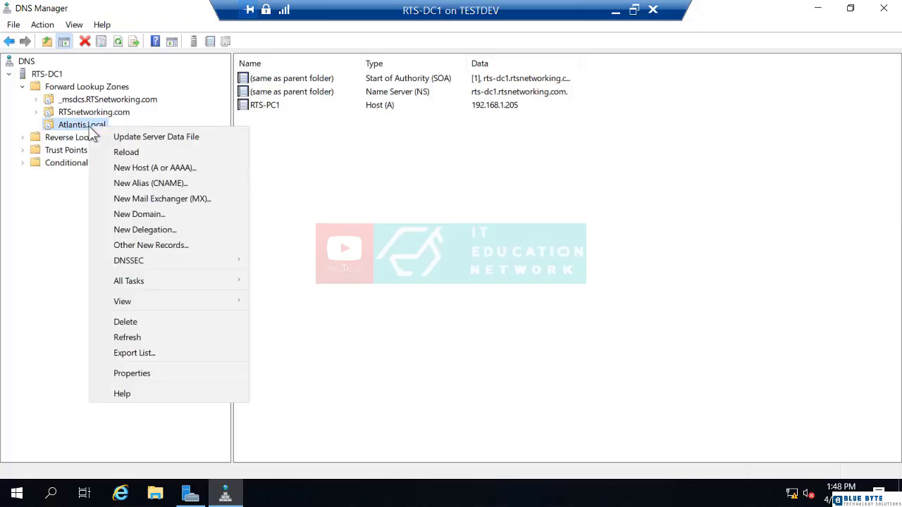
click(121, 371)
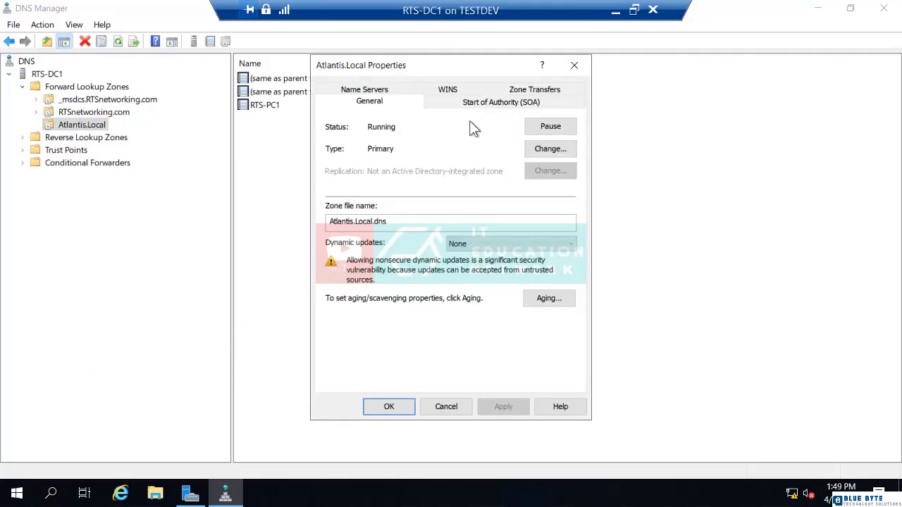
click(520, 89)
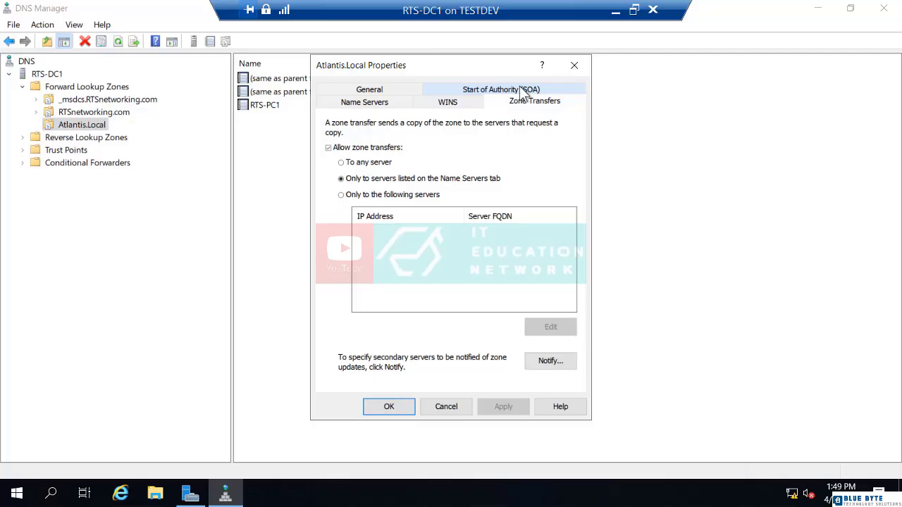
click(340, 162)
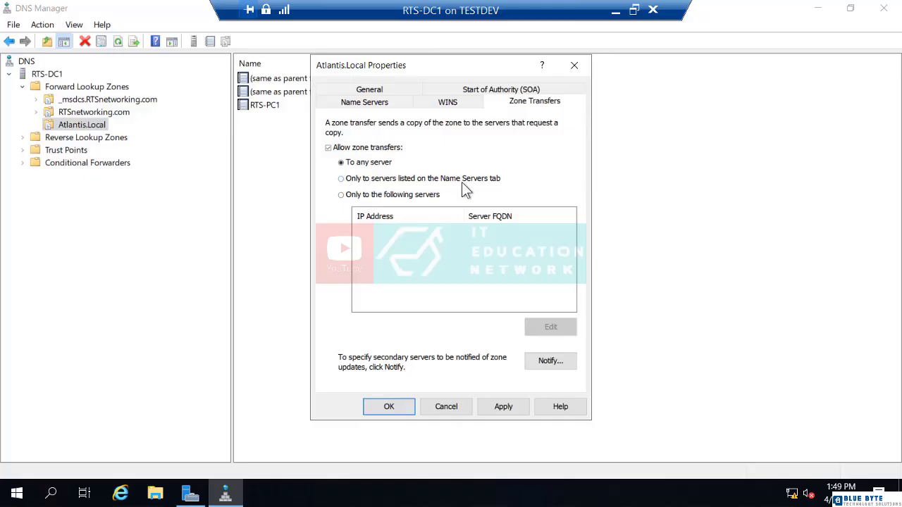
click(340, 180)
click(378, 103)
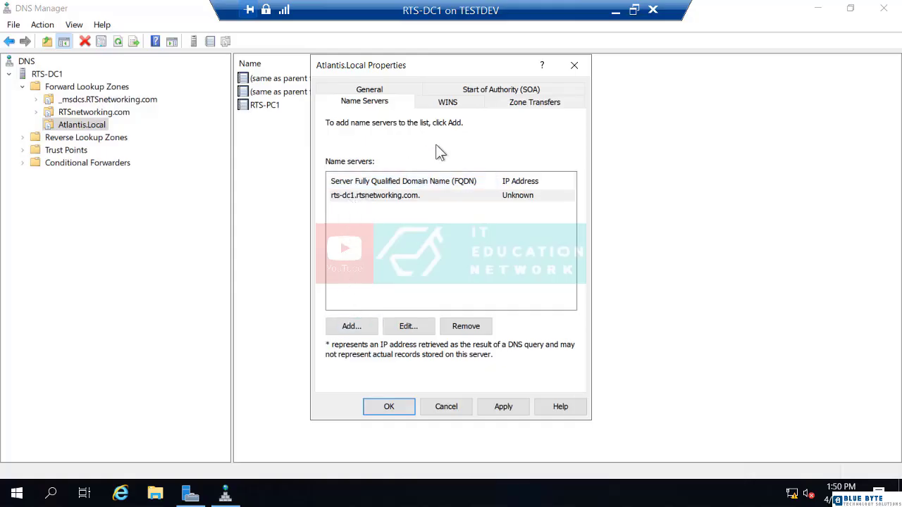
click(522, 106)
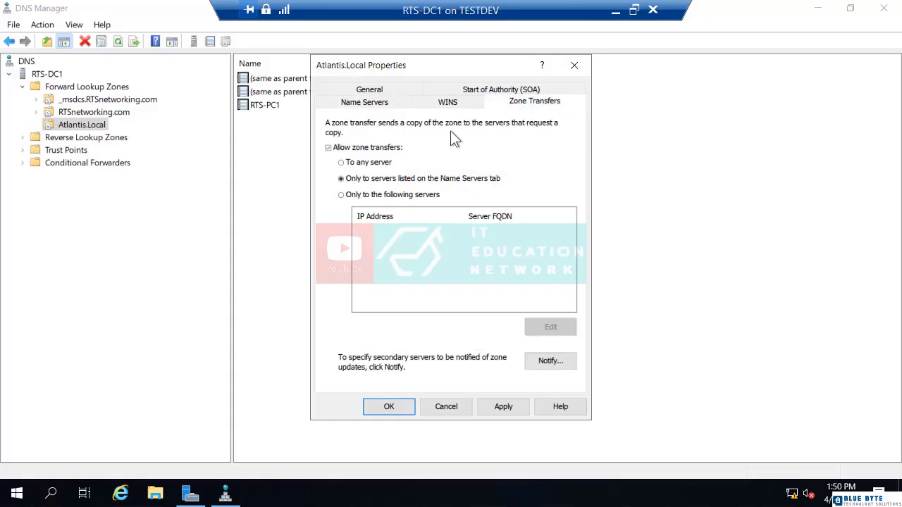
- Allow zone transfers only to the secondary server 192.168.1.251 and save the zone properties
click(344, 194)
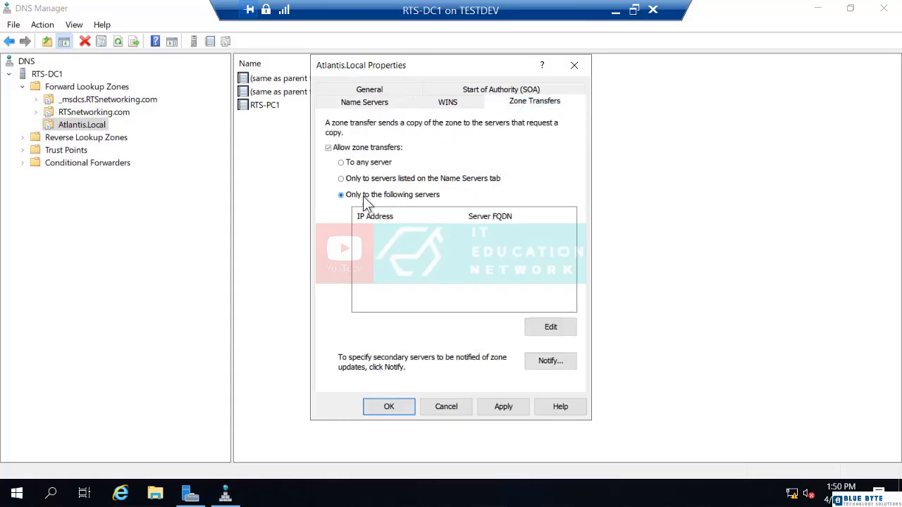
click(541, 327)
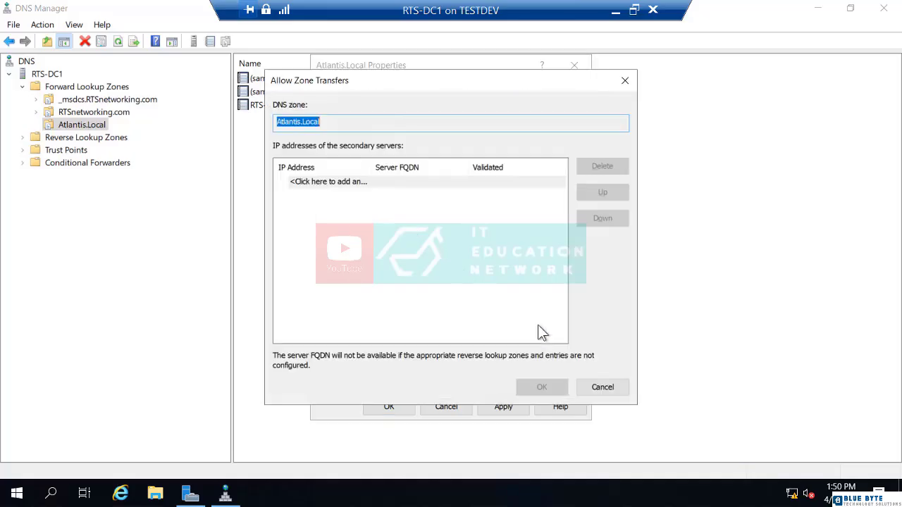
click(360, 184)
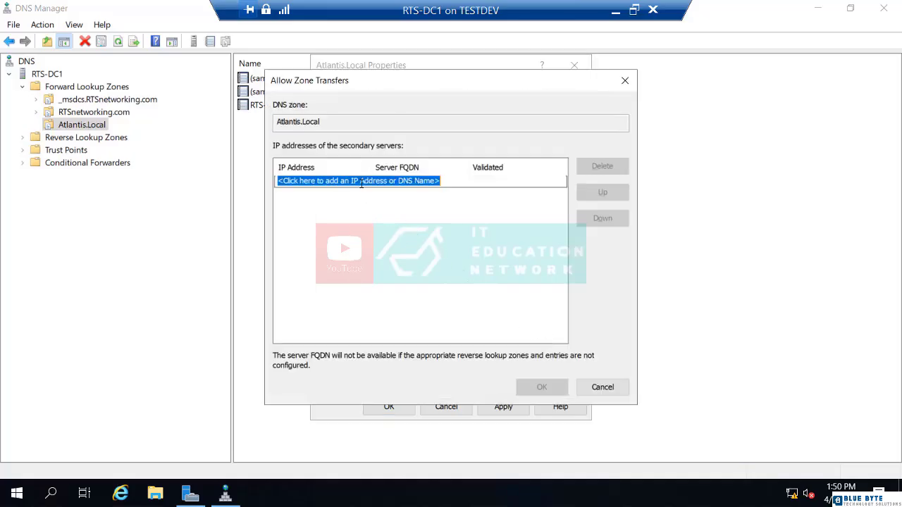
text(192.168.)
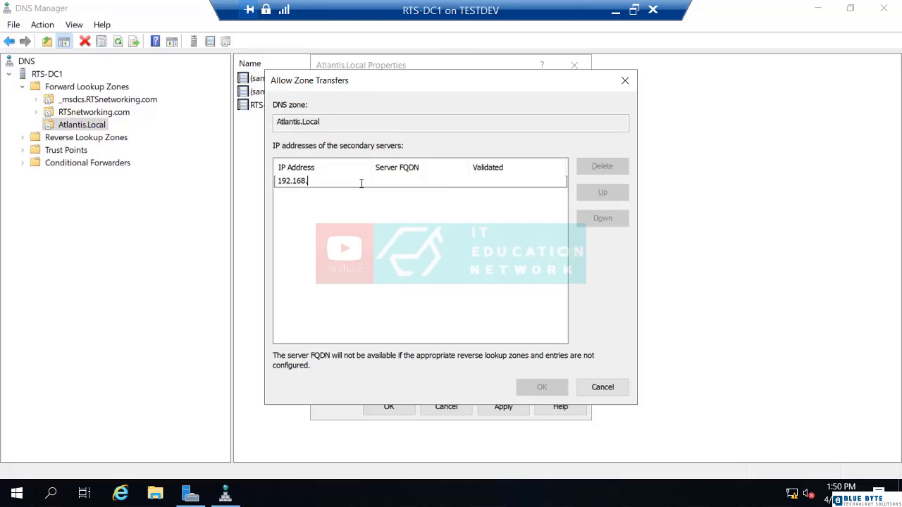
text(1.251)
key(Return)
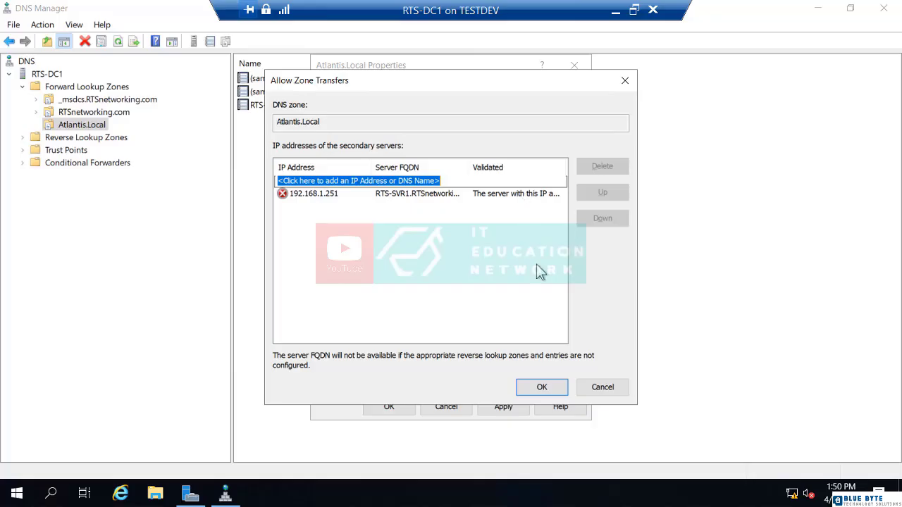
click(540, 389)
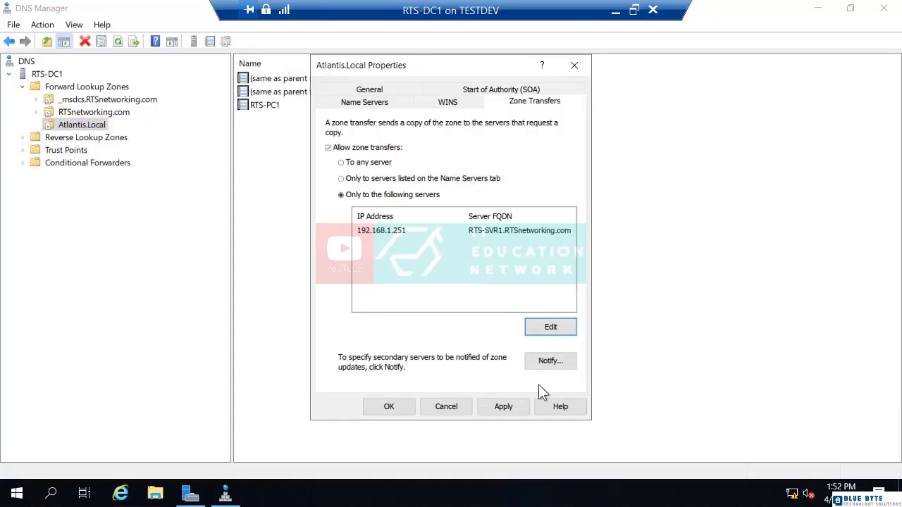
click(401, 407)
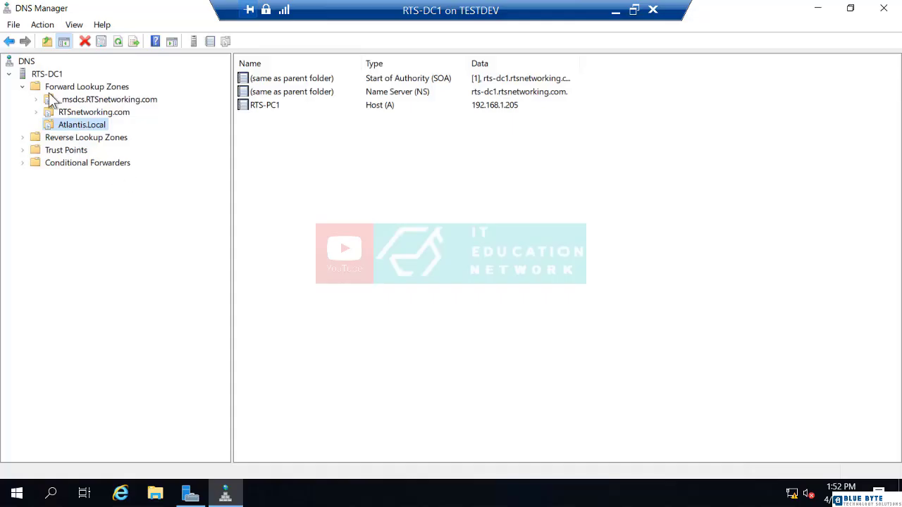
- Connect DNS Manager to the additional DNS server rts-svr1
right_click(26, 65)
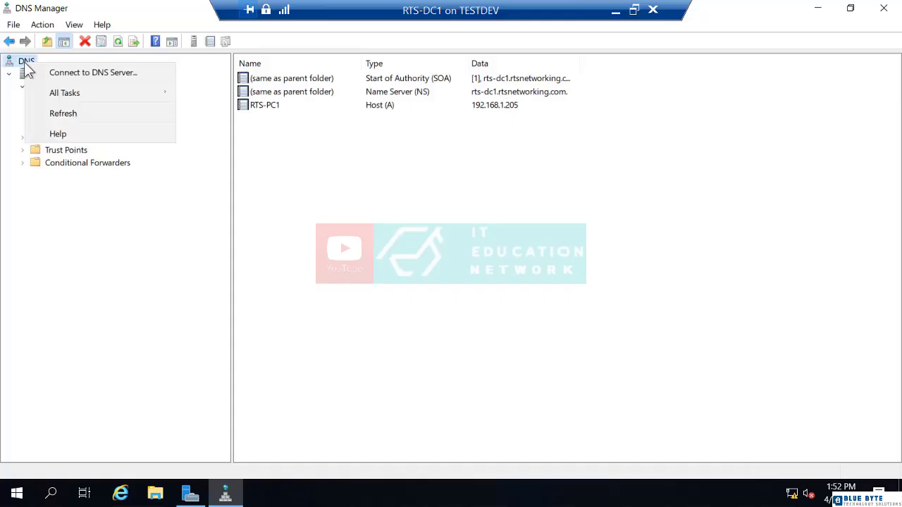
click(57, 77)
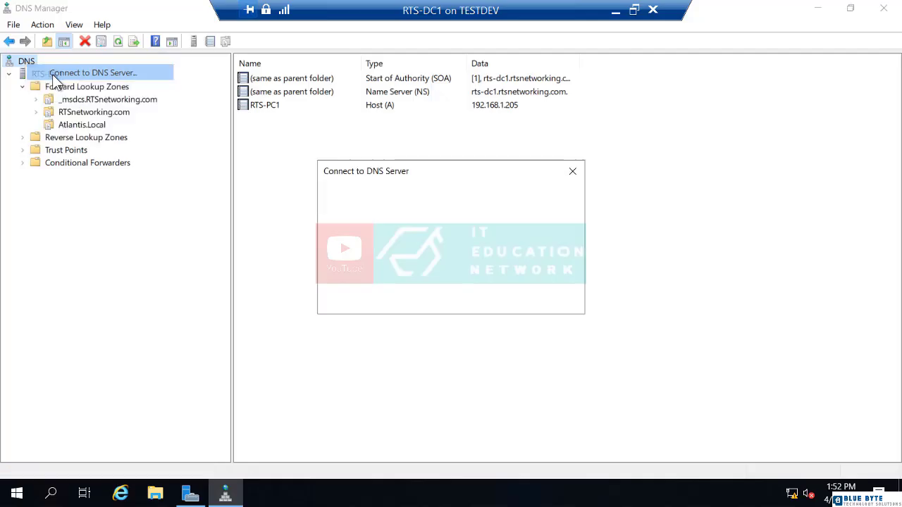
click(346, 229)
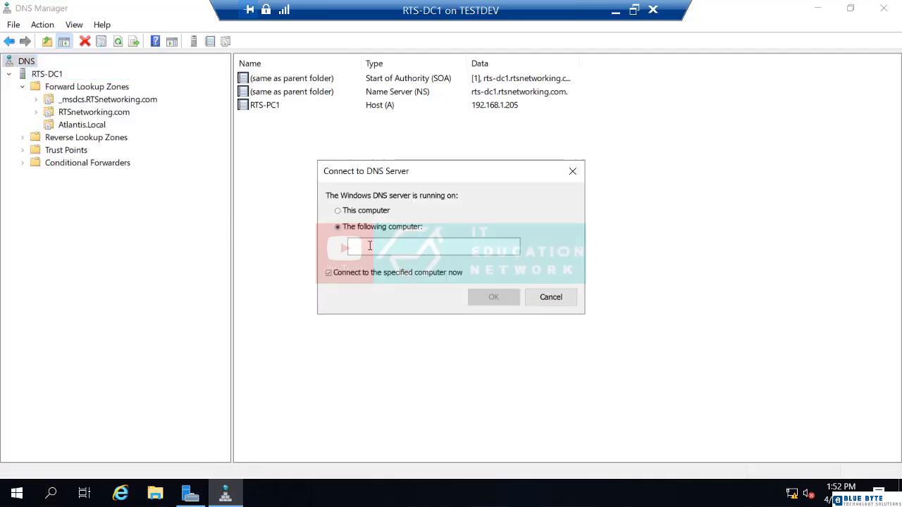
text(rts-svr1)
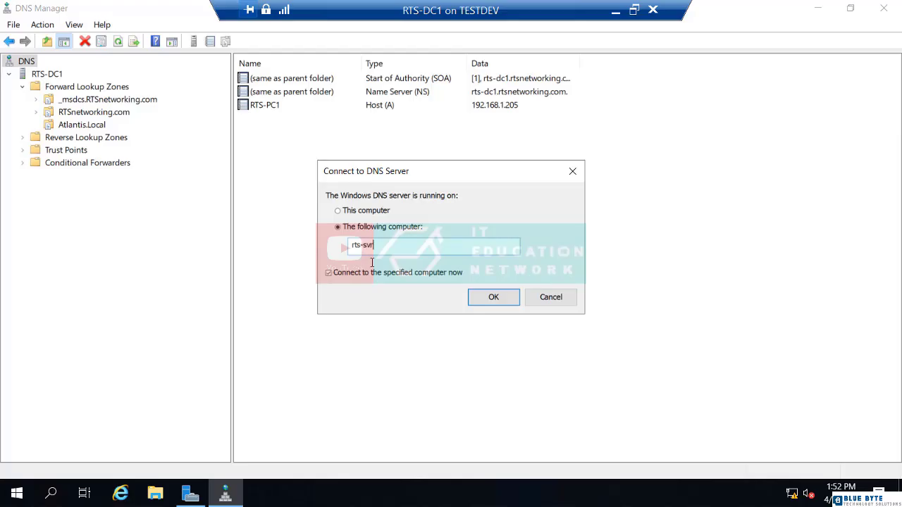
click(493, 297)
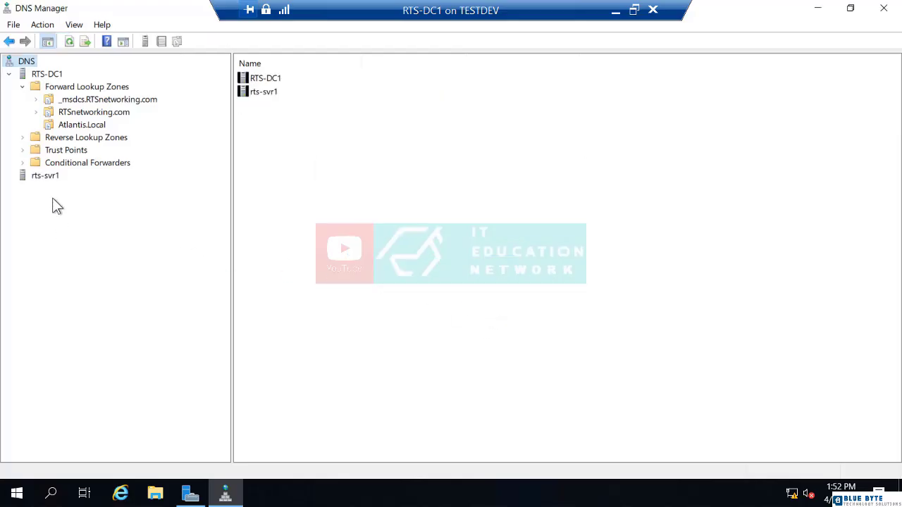
click(38, 176)
click(15, 176)
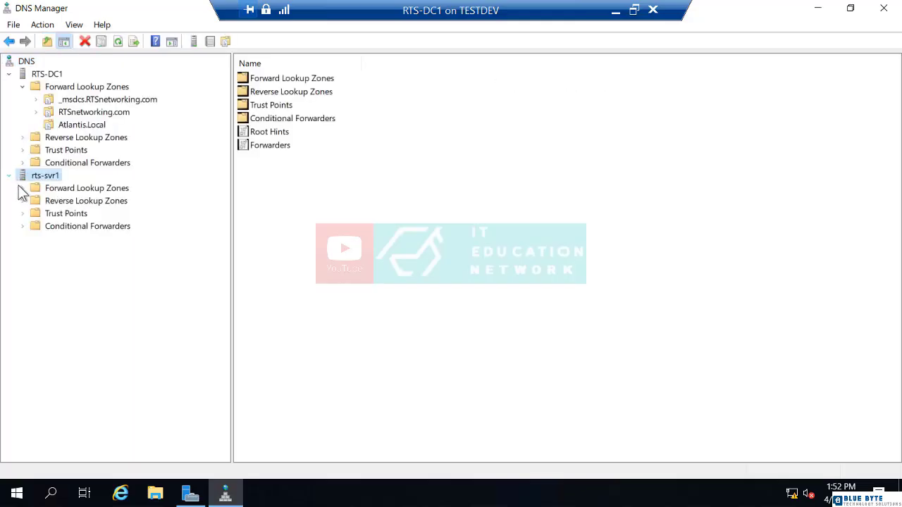
click(47, 188)
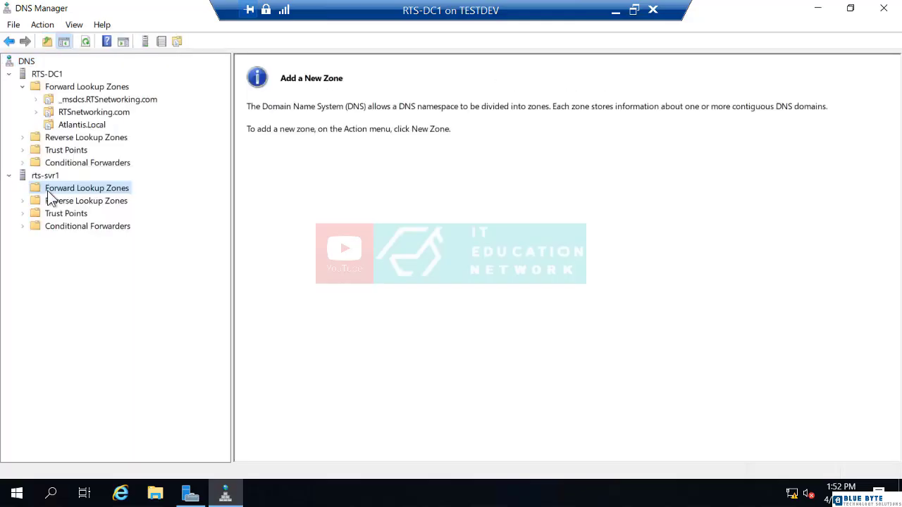
right_click(47, 191)
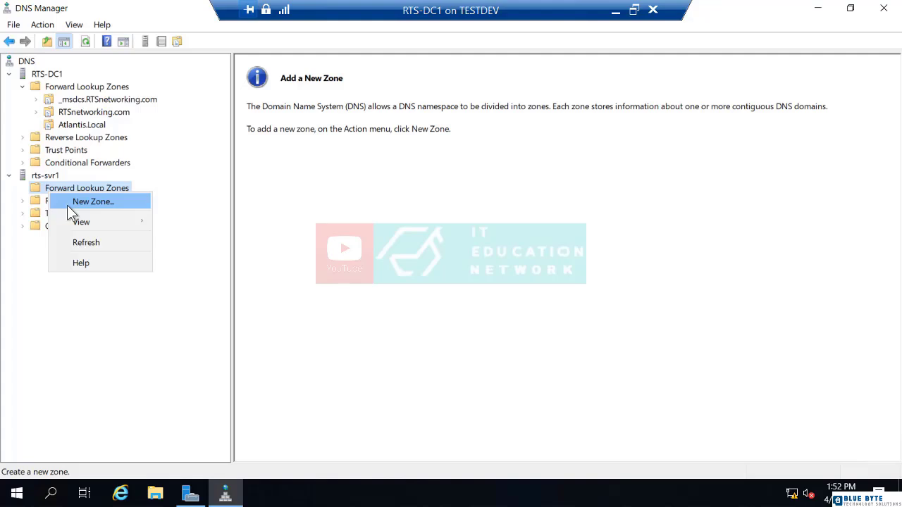
- Switch to the RTS-SVR1 virtual machine and open DNS Manager from Server Manager's tools
click(616, 13)
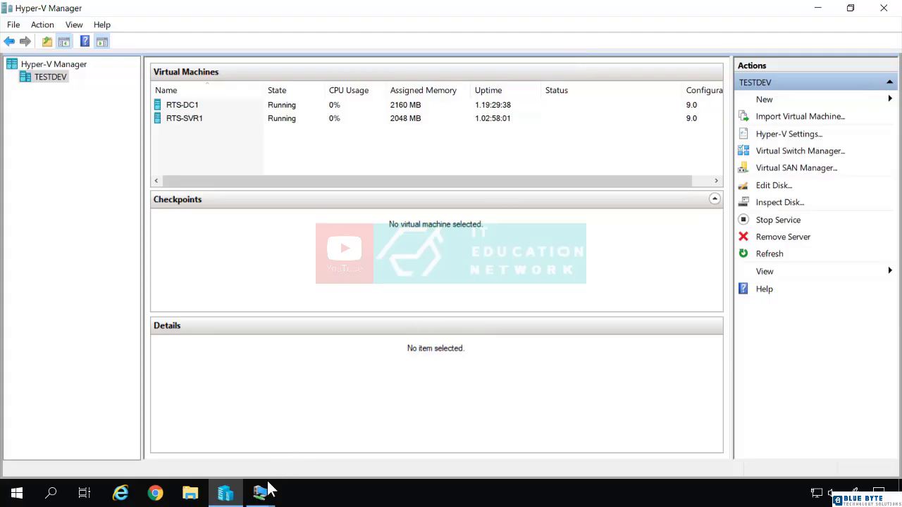
mouse_move(264, 491)
click(310, 440)
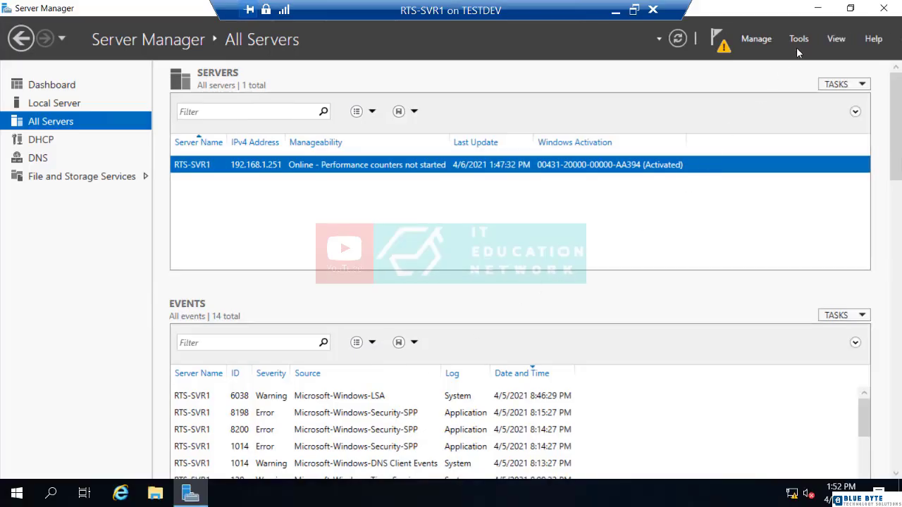
click(798, 40)
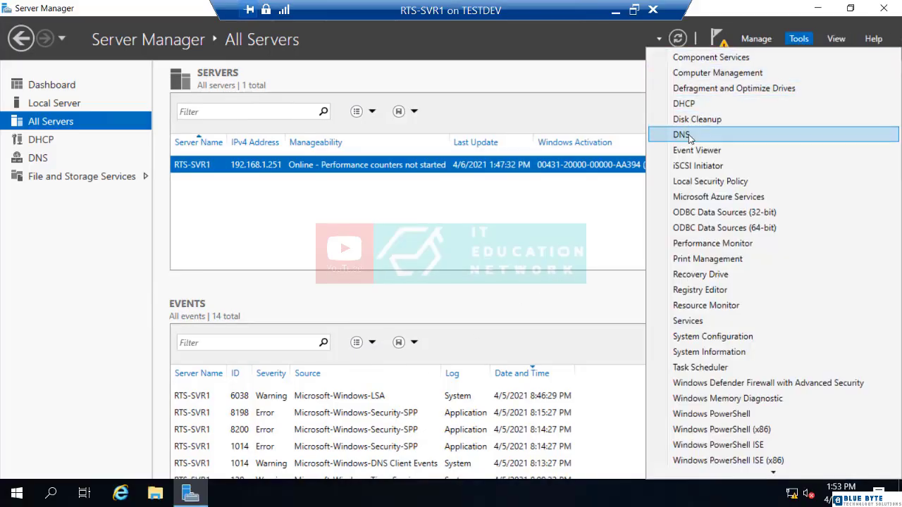
click(683, 134)
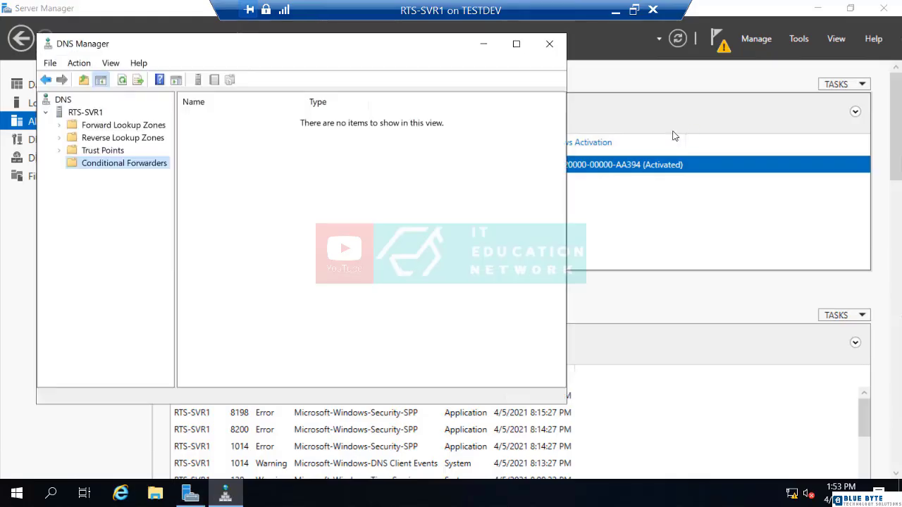
- Start the New Zone wizard on RTS-SVR1's forward lookup zones and choose a secondary zone
click(130, 127)
right_click(131, 128)
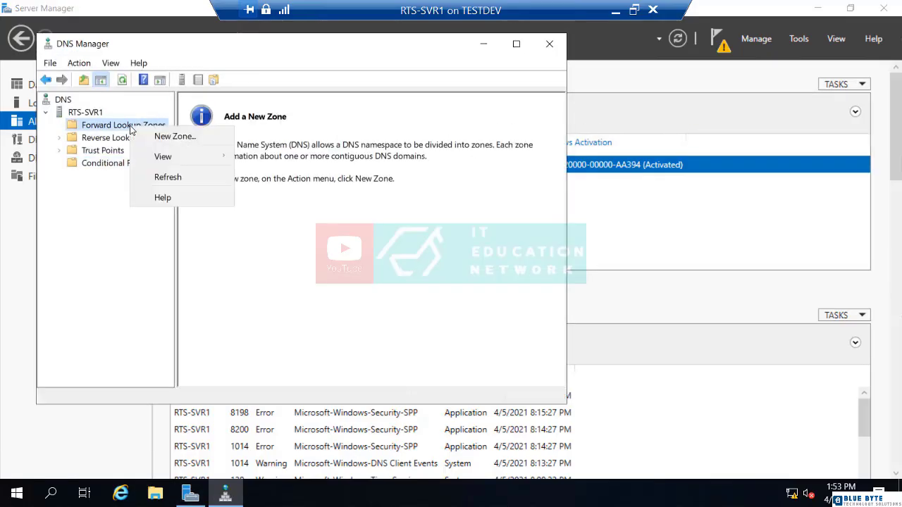
click(169, 136)
click(304, 323)
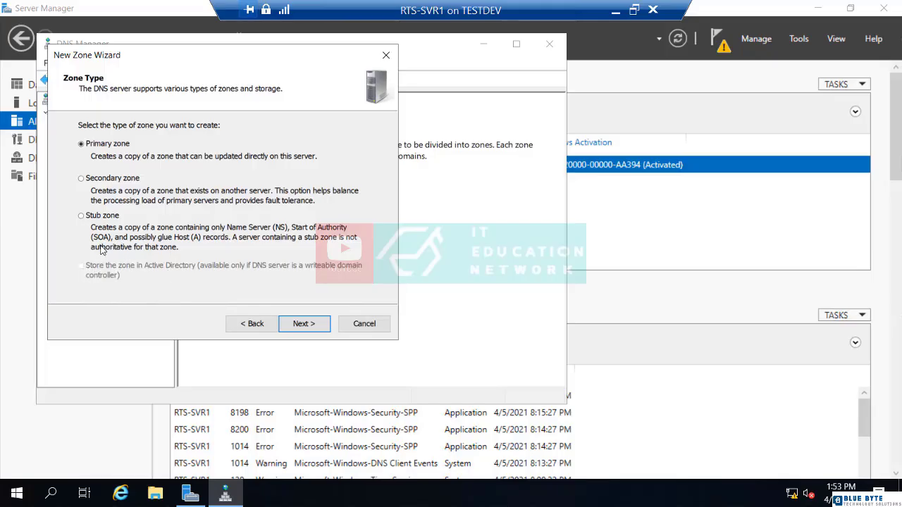
click(81, 179)
click(308, 328)
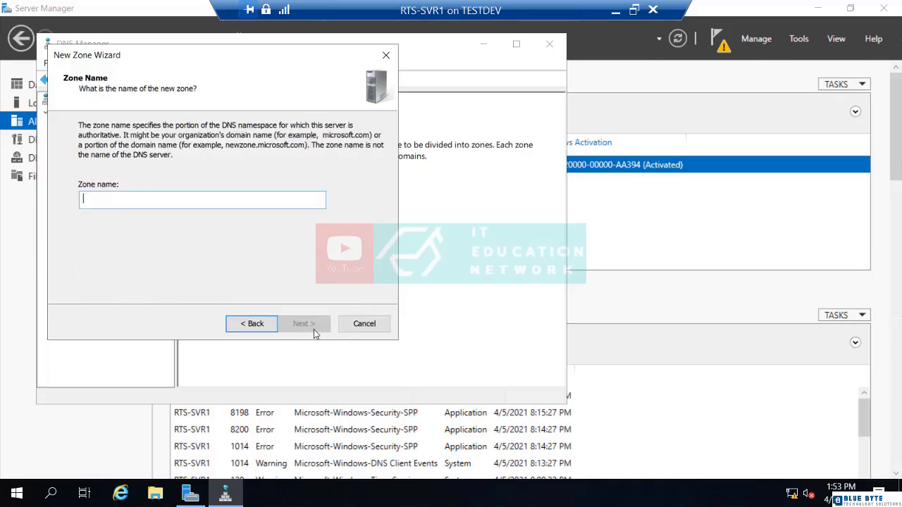
- Name the new secondary zone Atlantis.local and continue the wizard
text(Atlantis.local)
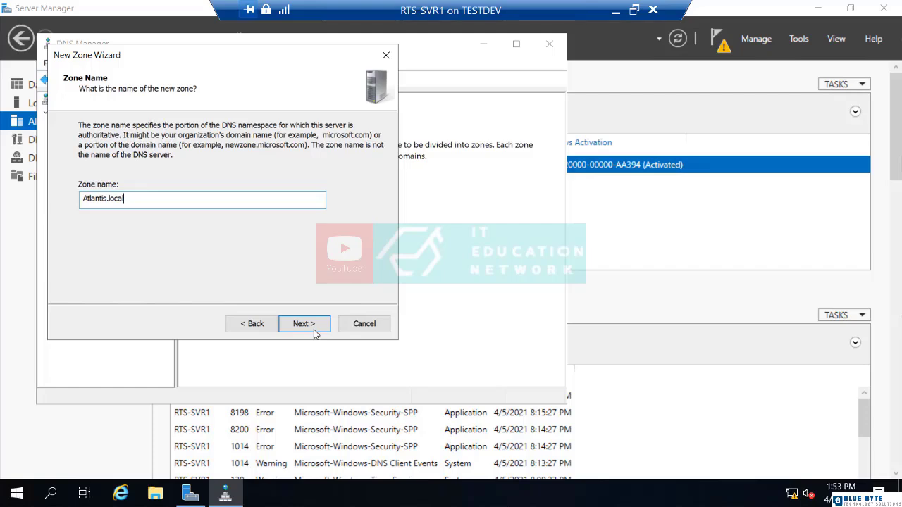
click(304, 323)
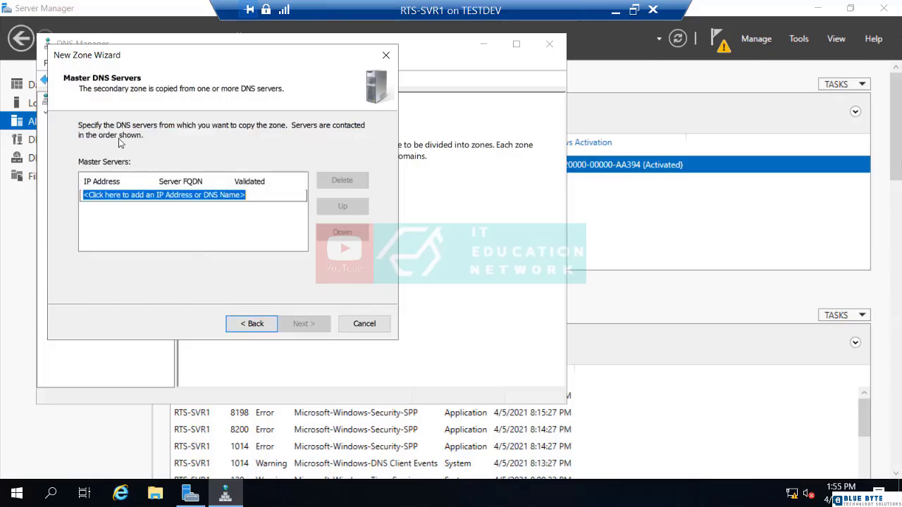
click(111, 194)
text(192.168.1.250)
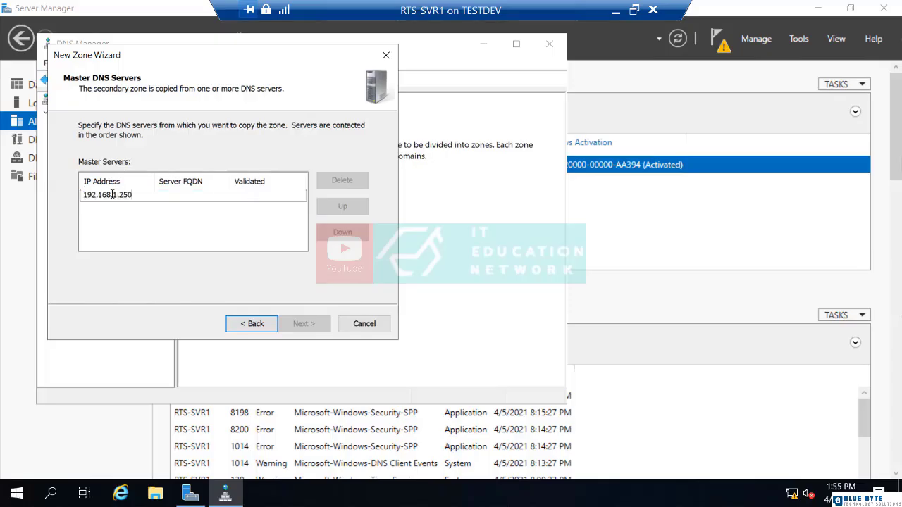
key(Return)
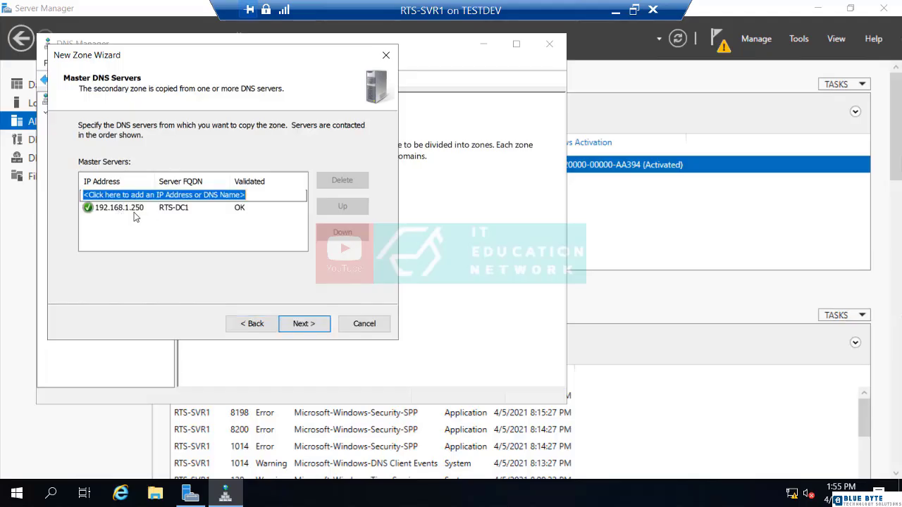
click(124, 207)
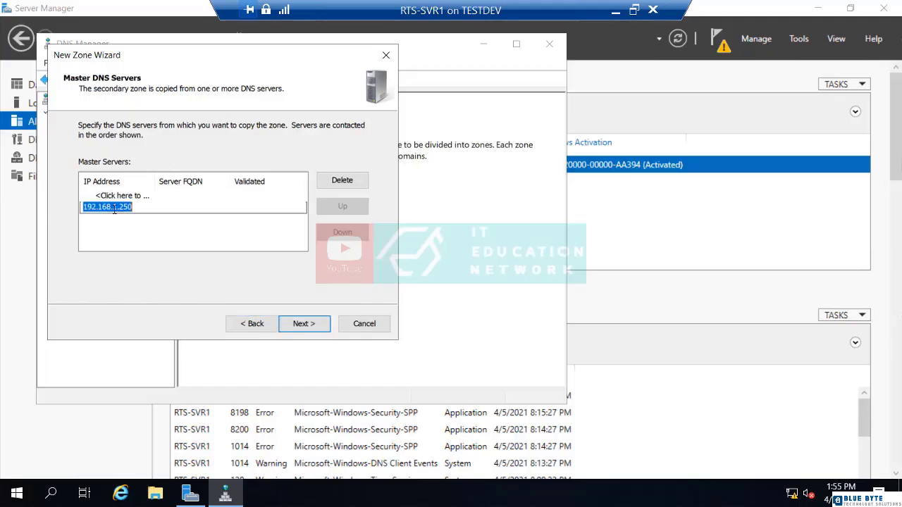
click(342, 181)
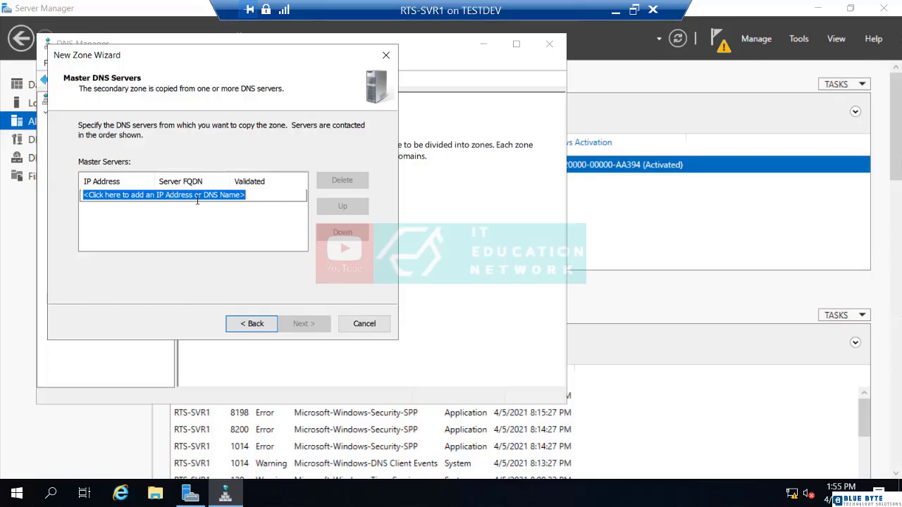
- Specify rts-dc1 as the zone's only master server, removing its unresolved IPv6 entry, and finish the wizard
text(rts-dc1)
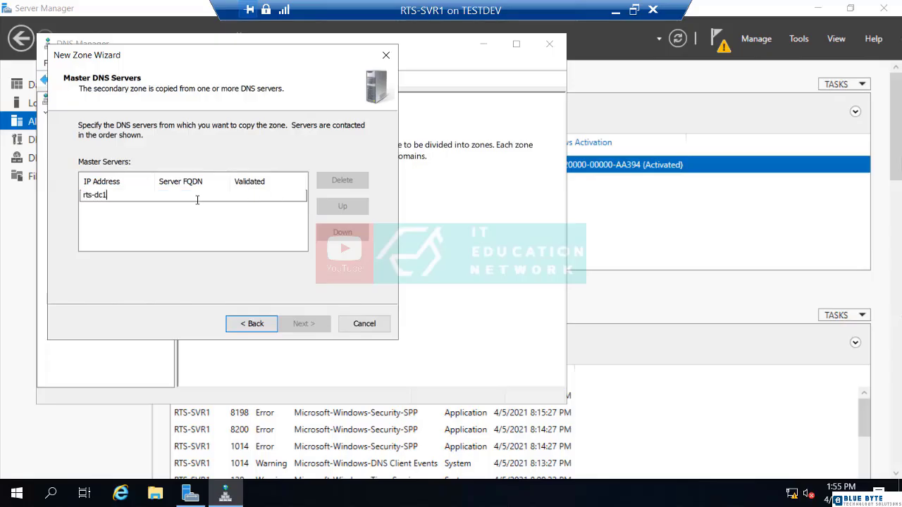
key(Return)
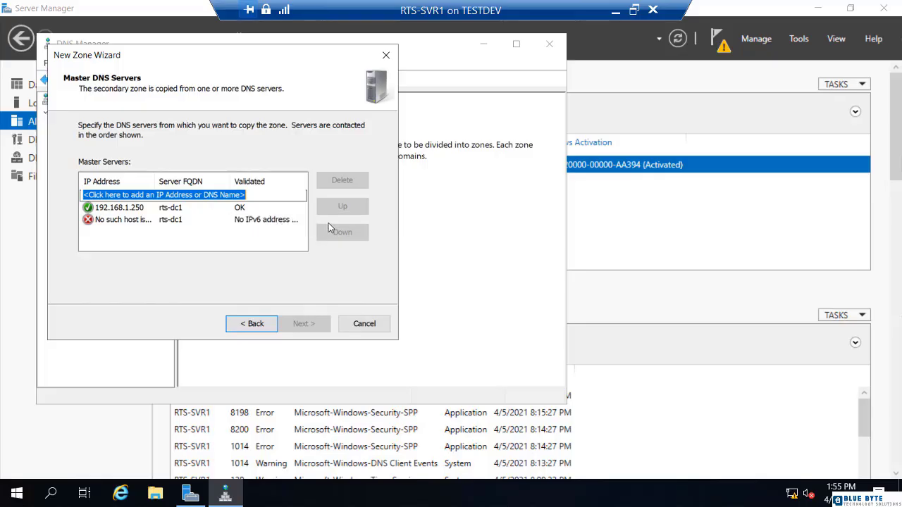
double_click(120, 222)
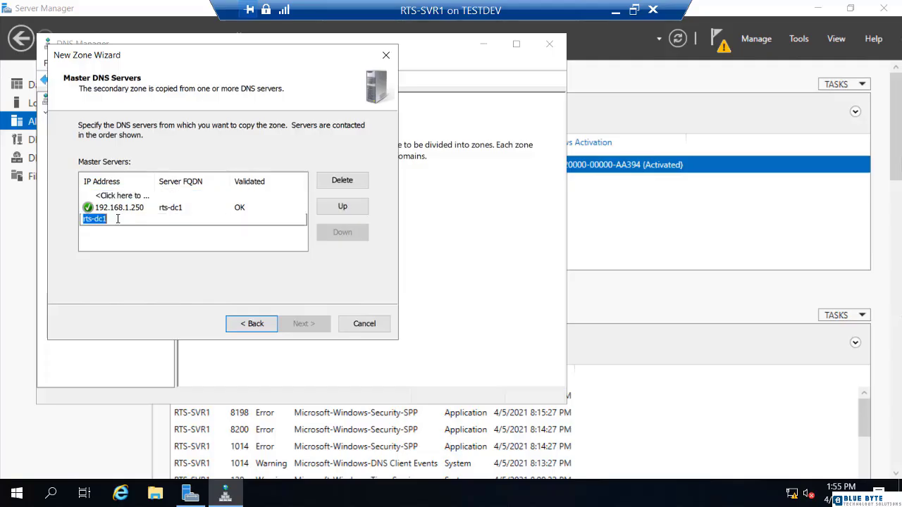
click(350, 182)
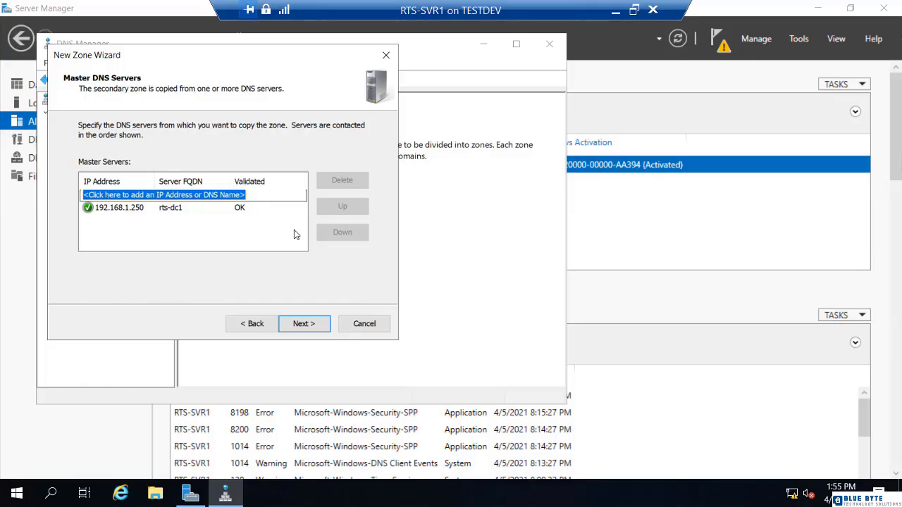
click(304, 325)
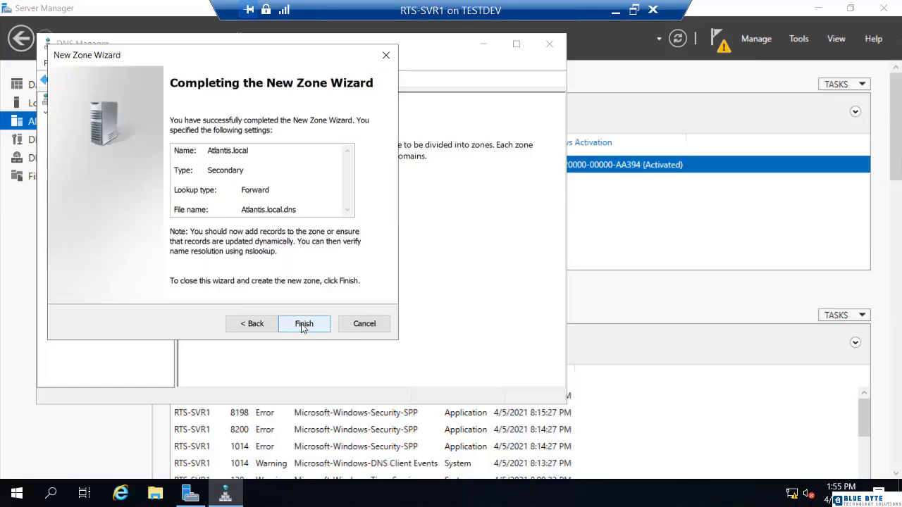
click(303, 327)
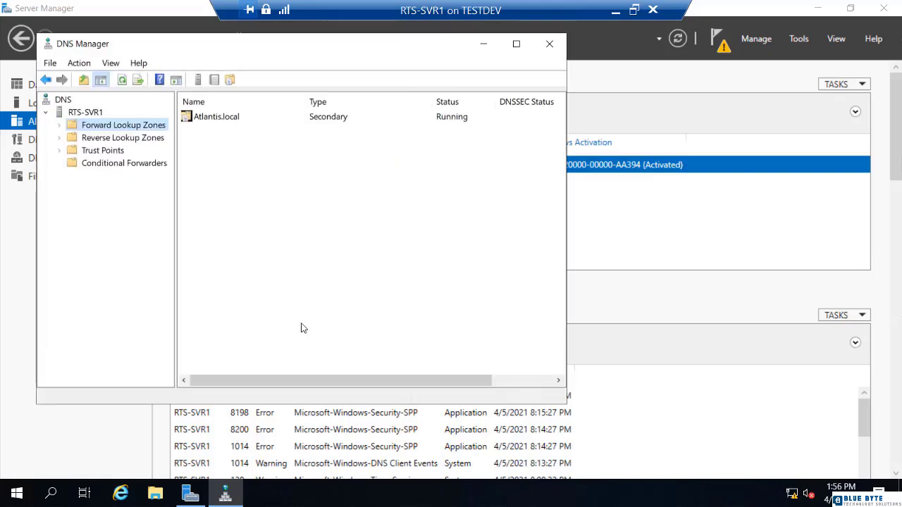
- Refresh the RTS-SVR1 server and open the Atlantis.local secondary zone's records
double_click(222, 121)
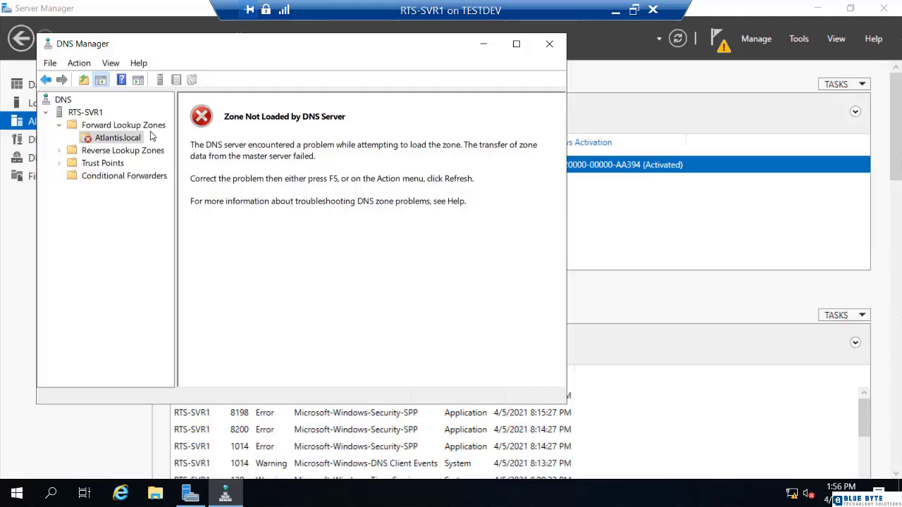
right_click(92, 116)
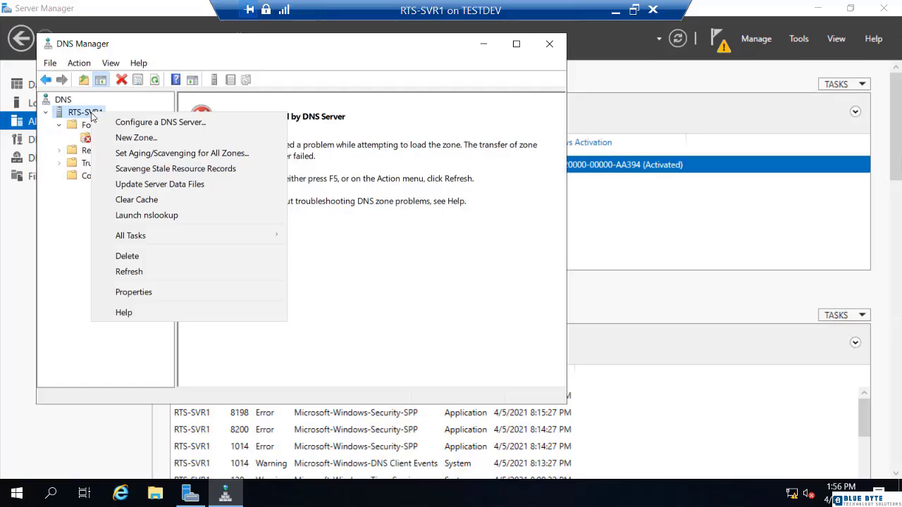
click(152, 273)
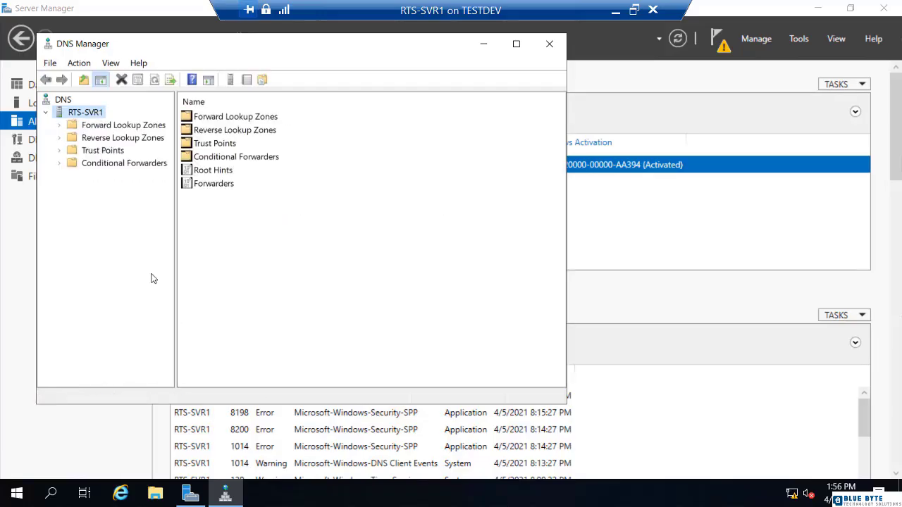
double_click(69, 125)
click(98, 141)
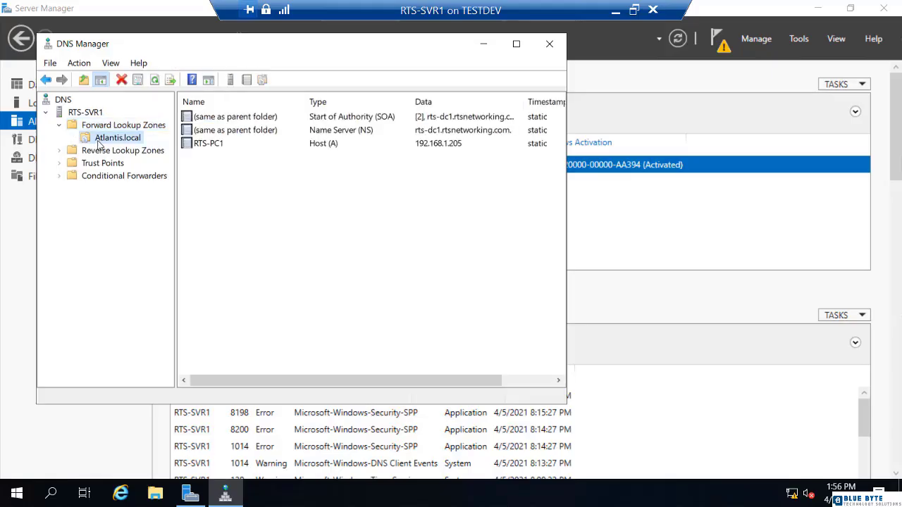
- Inspect the RTS-PC1 host record's properties without changing them
right_click(206, 147)
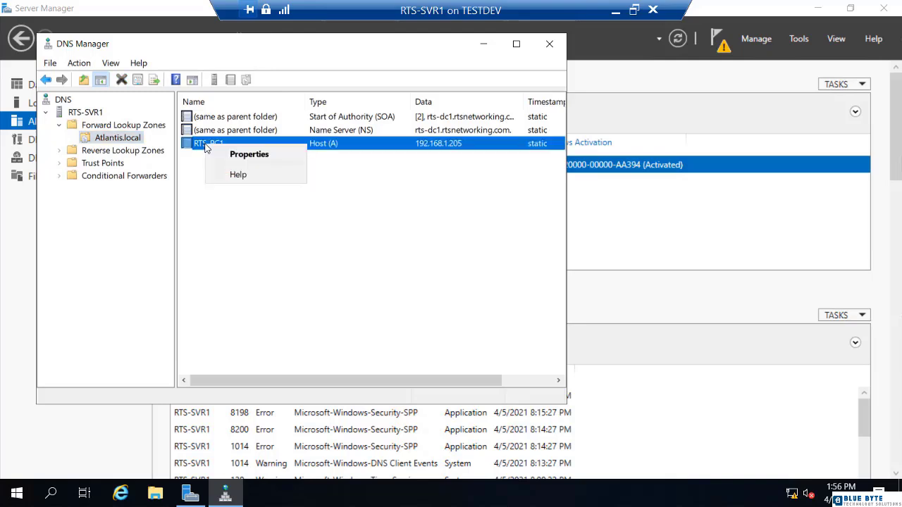
click(245, 156)
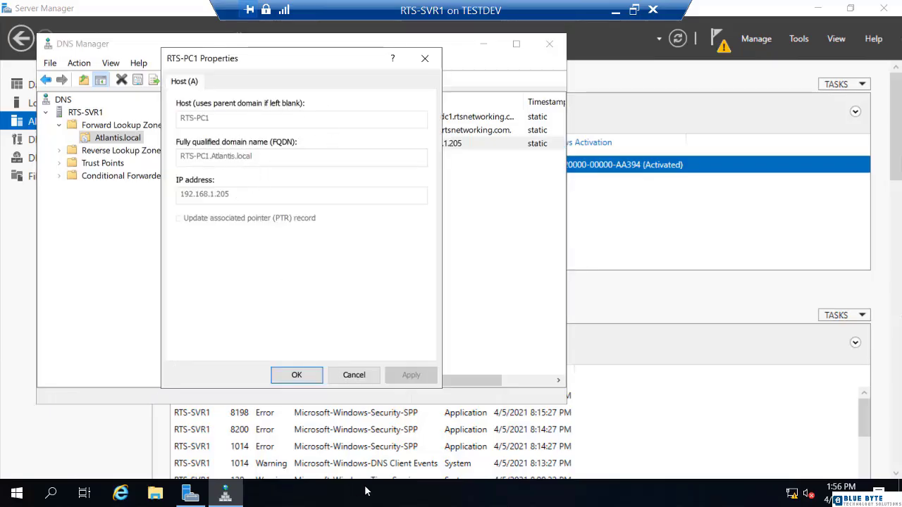
click(349, 374)
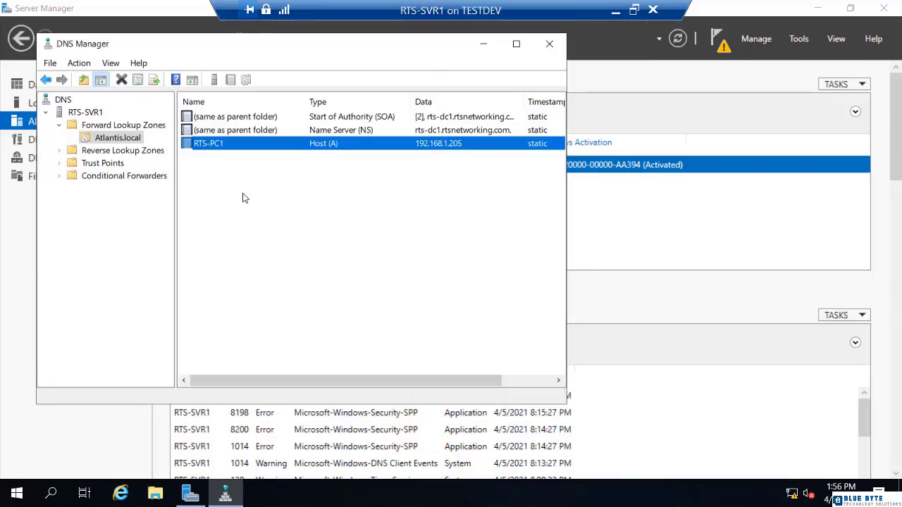
- Review the Atlantis.local zone's general properties and master servers, then close the dialog
right_click(129, 141)
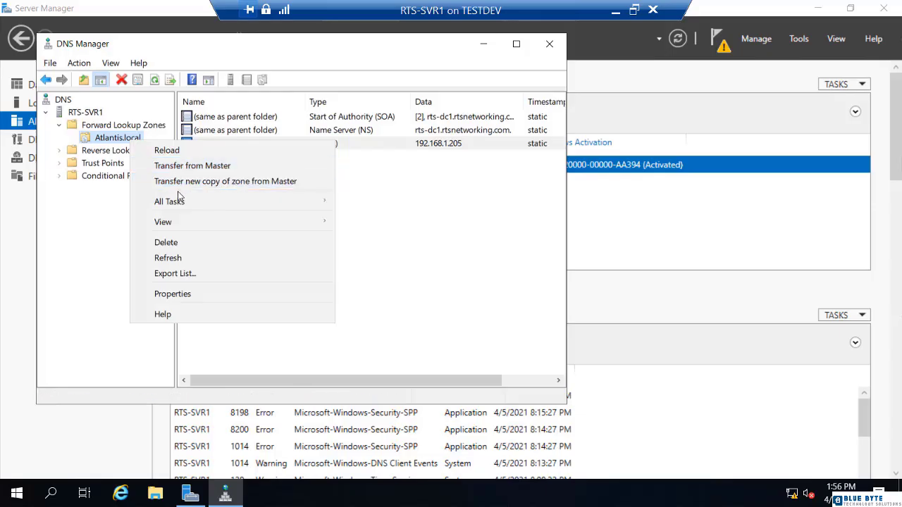
click(182, 301)
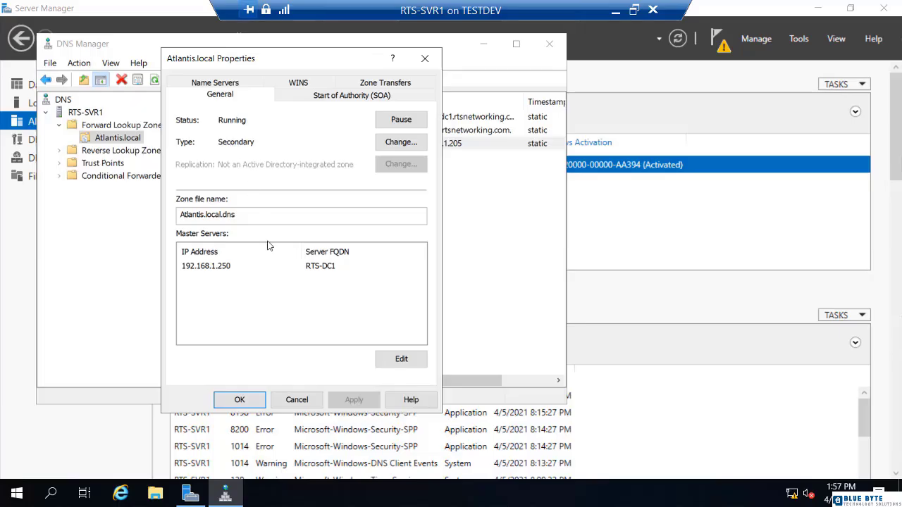
click(297, 400)
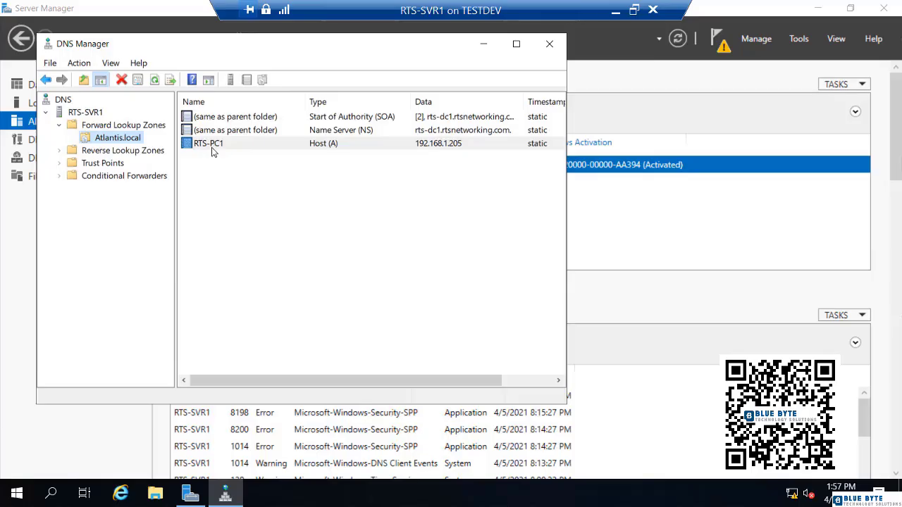
- Delete the Atlantis.local secondary zone from RTS-SVR1
right_click(121, 143)
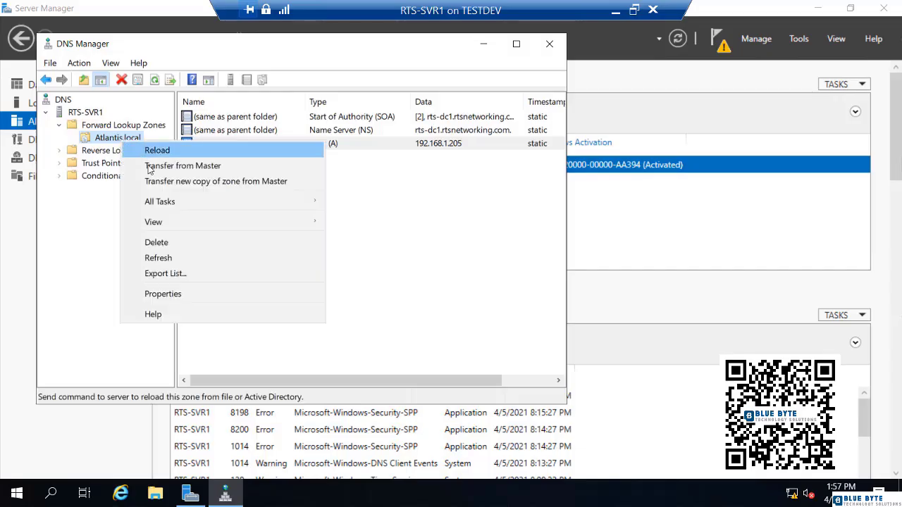
click(164, 246)
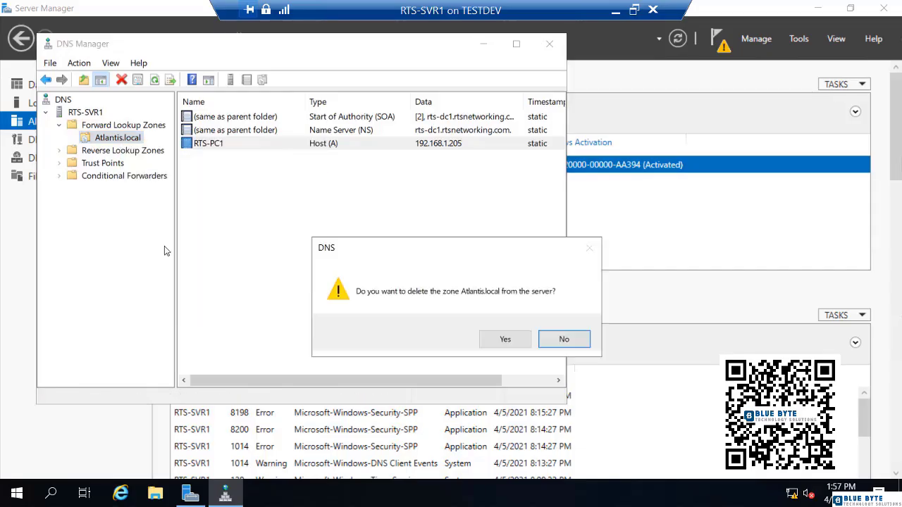
click(495, 338)
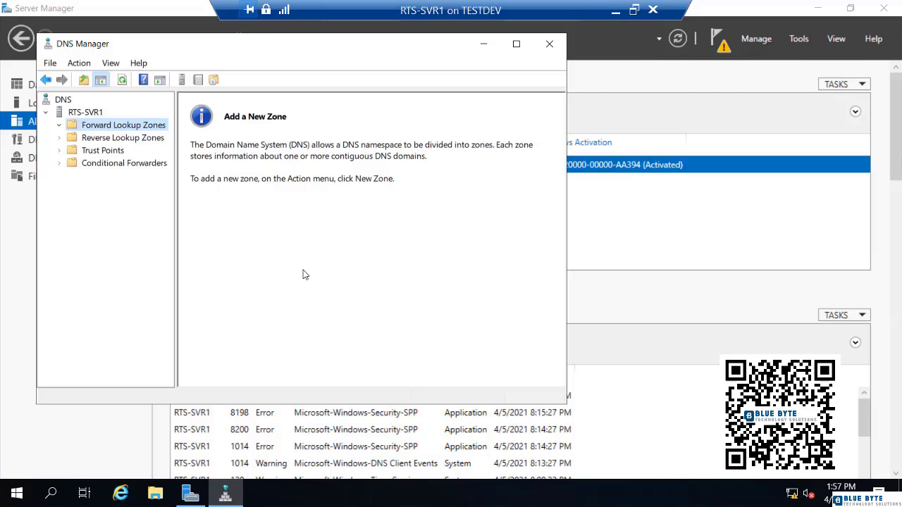
- Start a new forward lookup zone on RTS-SVR1 as a stub zone named Atlantis.local
right_click(117, 130)
click(126, 133)
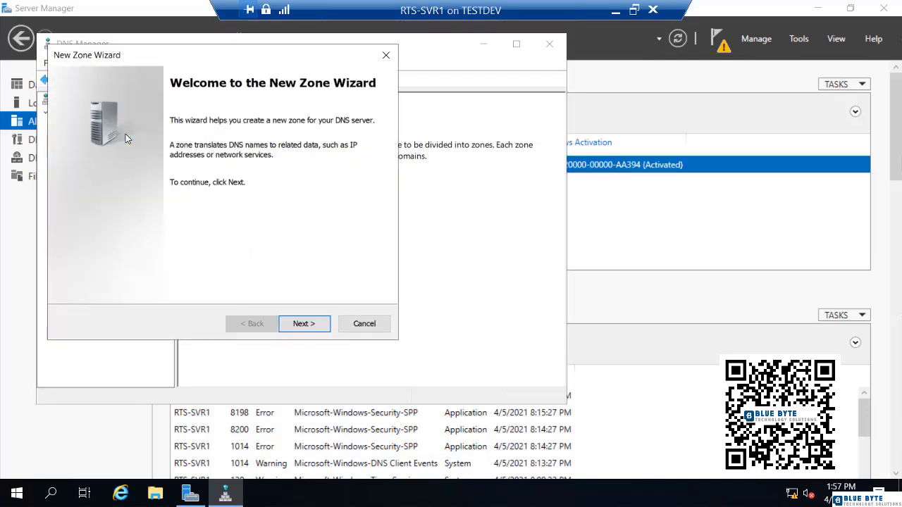
click(298, 324)
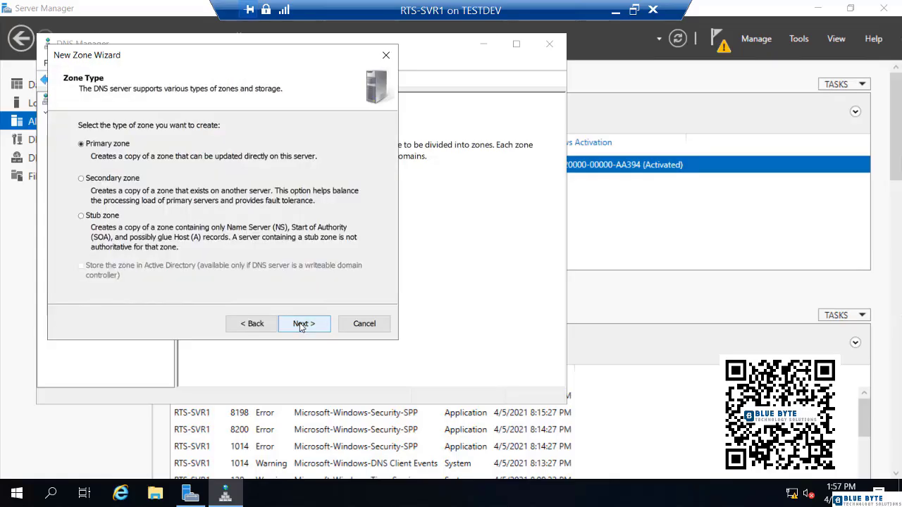
click(104, 216)
click(306, 327)
text(Atlan)
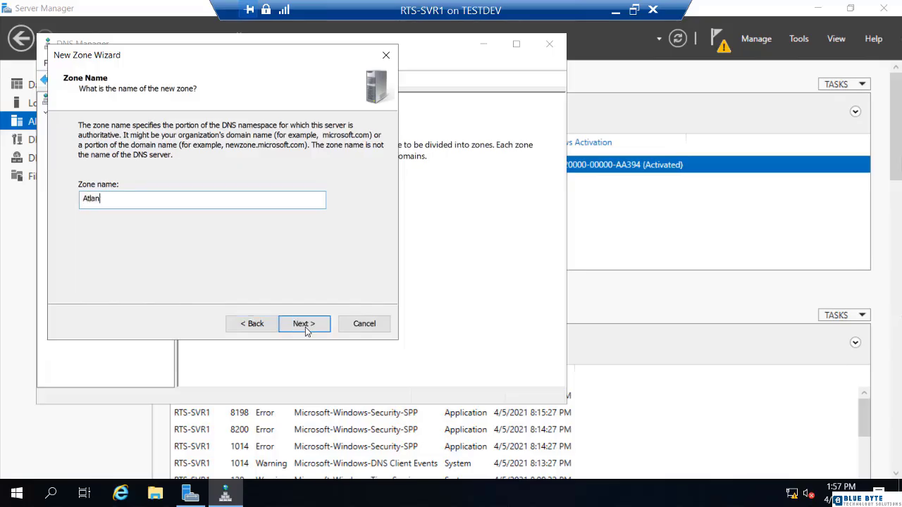
text(tis.local)
click(305, 326)
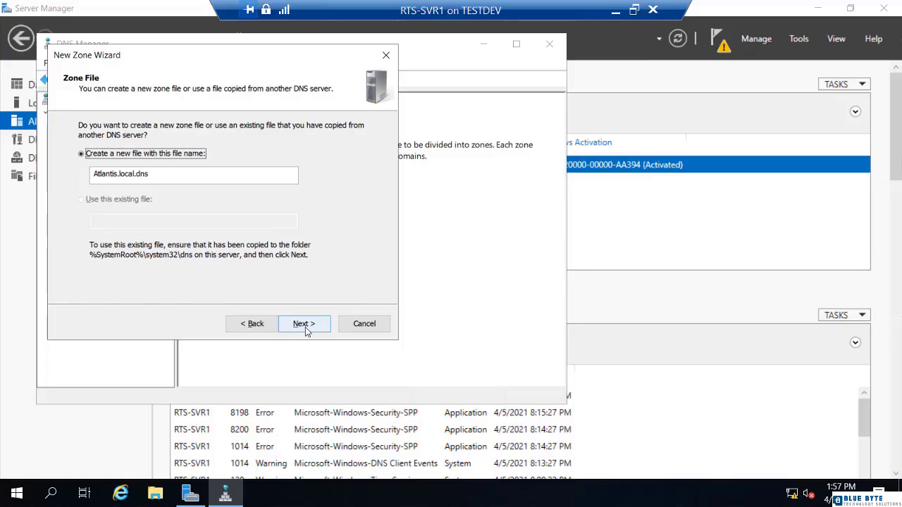
- Keep the default zone file, set 192.168.1.250 as the stub zone's master server, and open the created zone
click(308, 328)
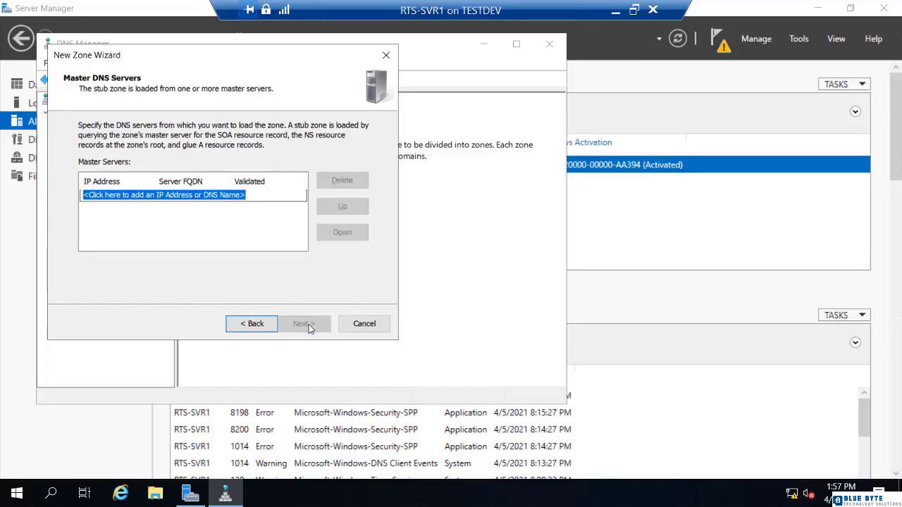
text(192.168.1.250)
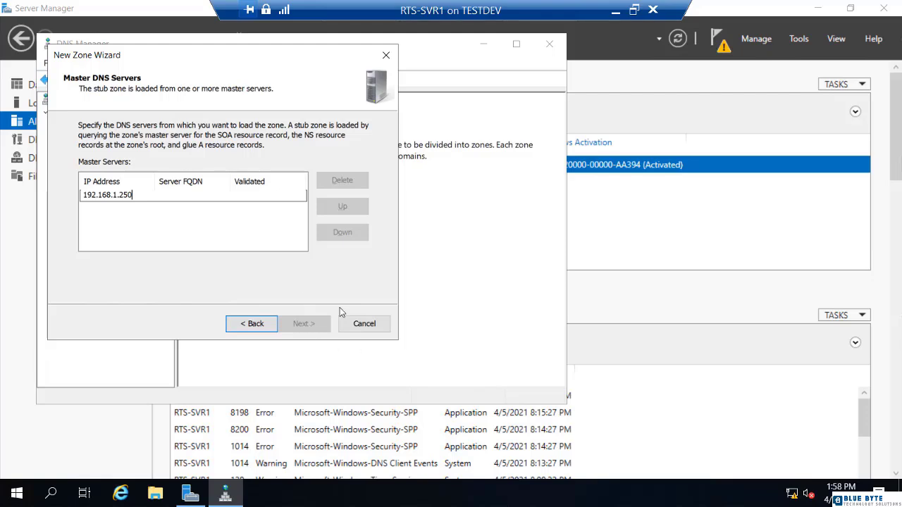
click(250, 243)
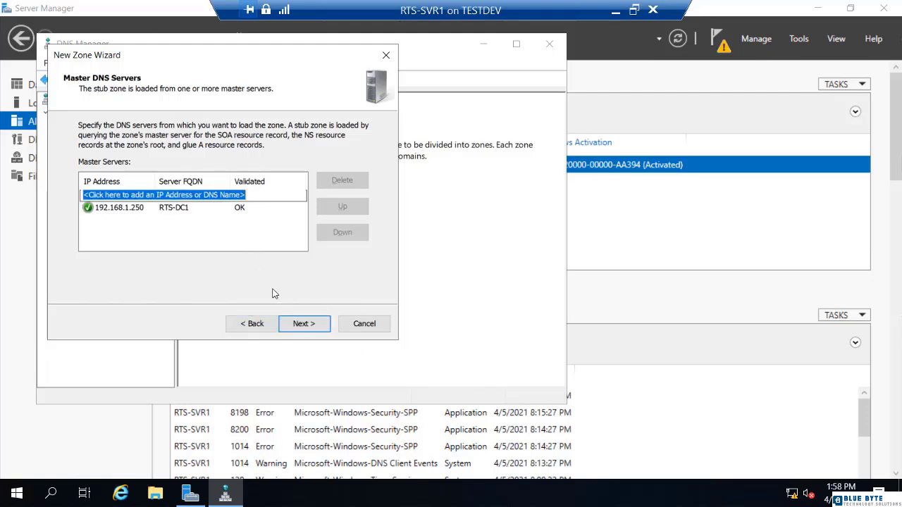
click(307, 327)
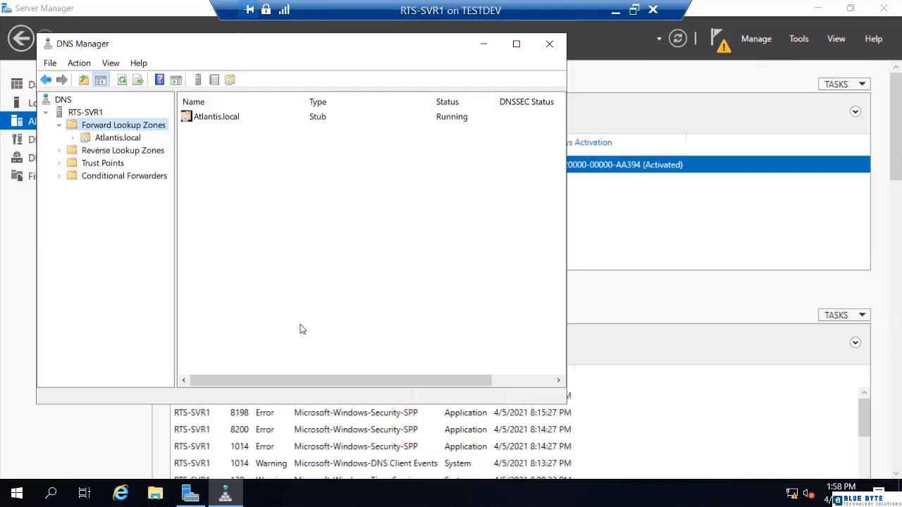
click(118, 138)
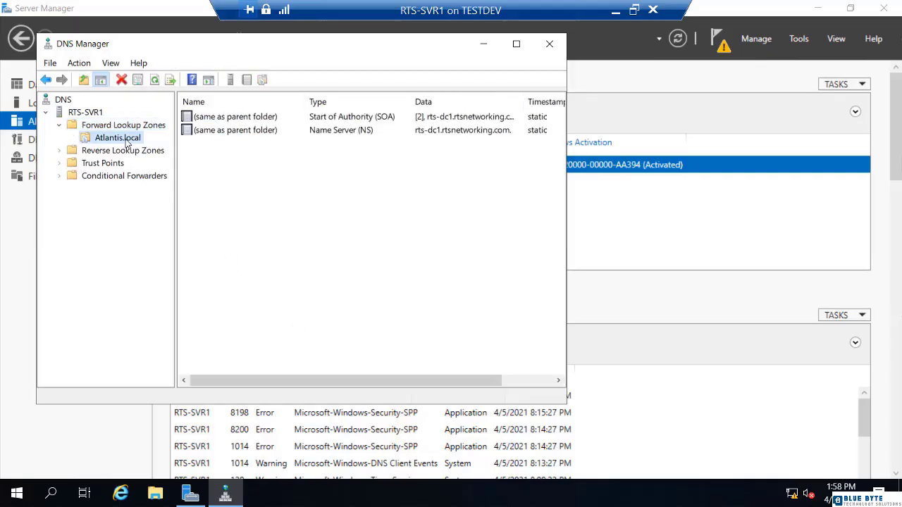